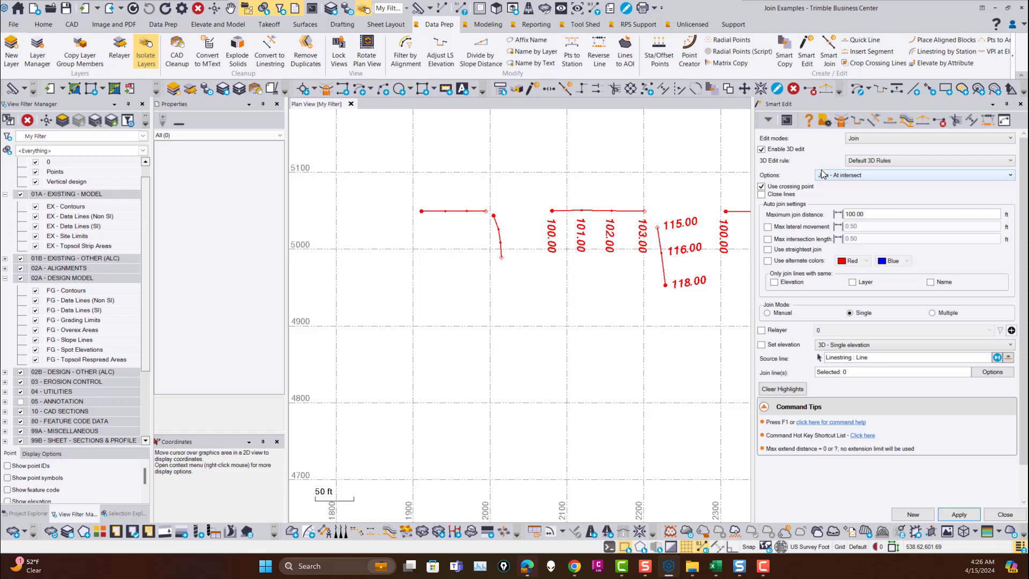
Open the 3D edit settings and review the choices for edit rules, vertical curves, Z options in 3D joins, and 2D-to-3D line joins
{"action": "left_click", "coordinate": [824, 122]}
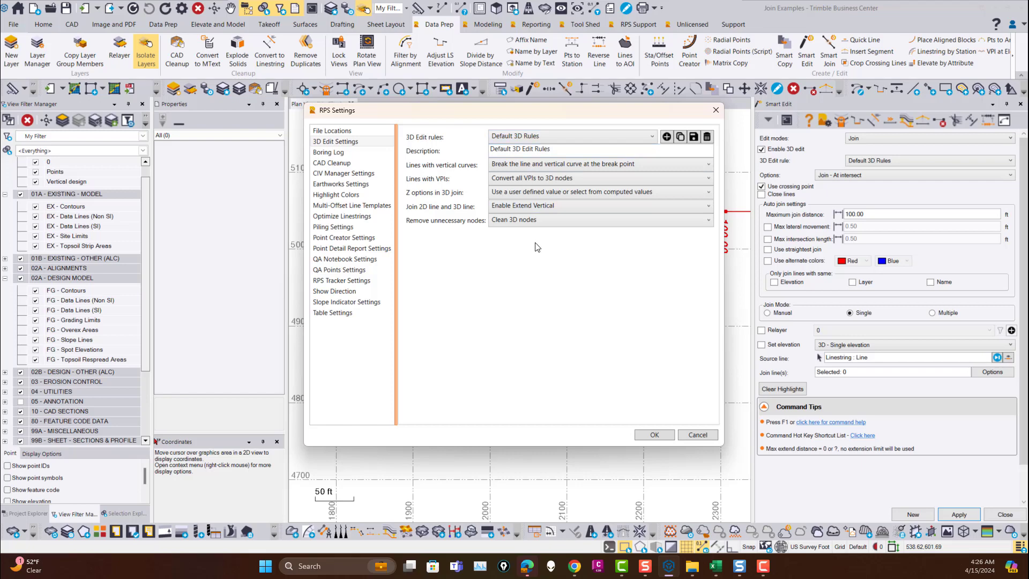
{"action": "left_click", "coordinate": [577, 138]}
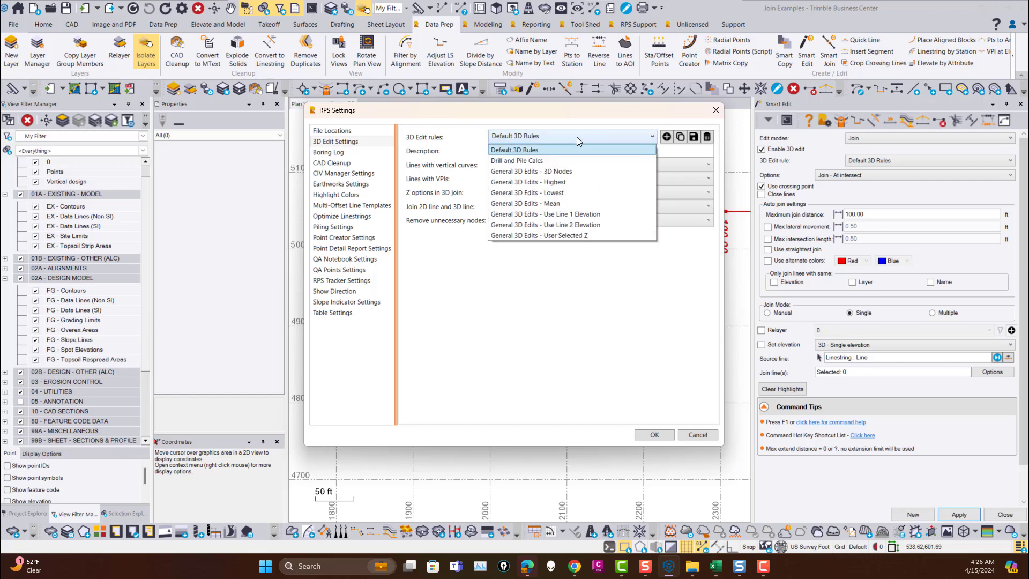
{"action": "left_click", "coordinate": [558, 136]}
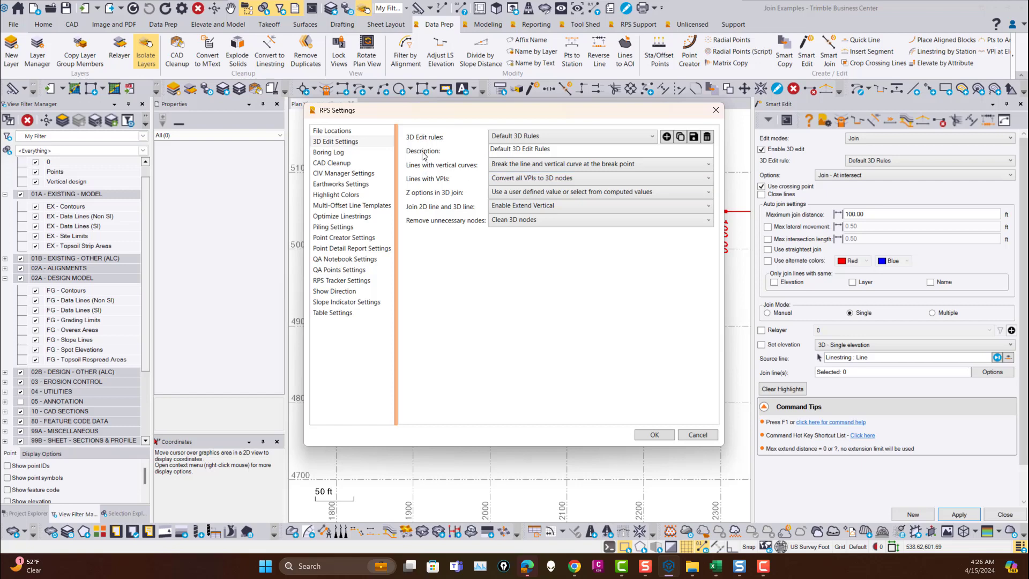
{"action": "left_click_drag", "start_coordinate": [562, 147], "coordinate": [409, 155]}
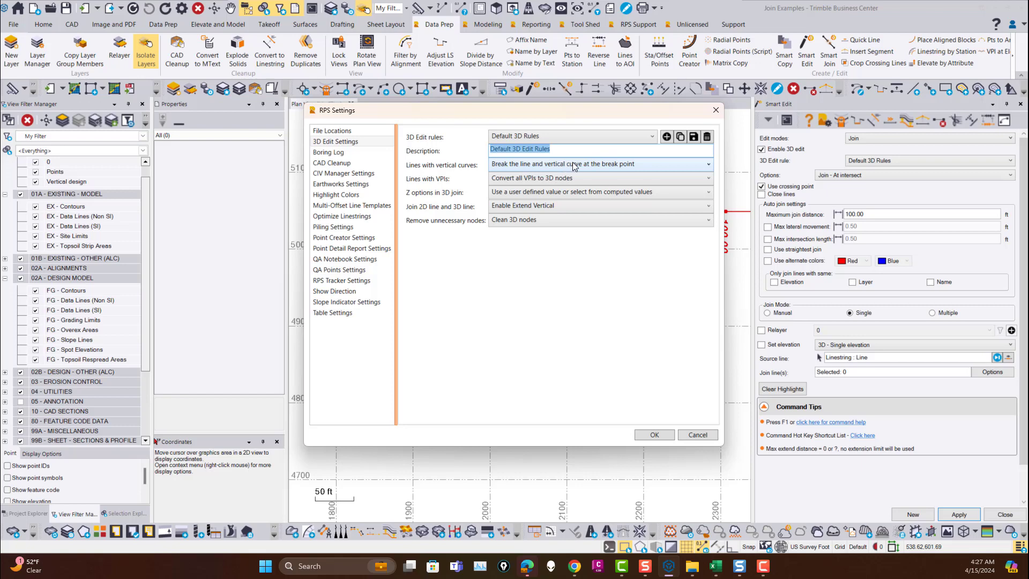
{"action": "left_click", "coordinate": [573, 165]}
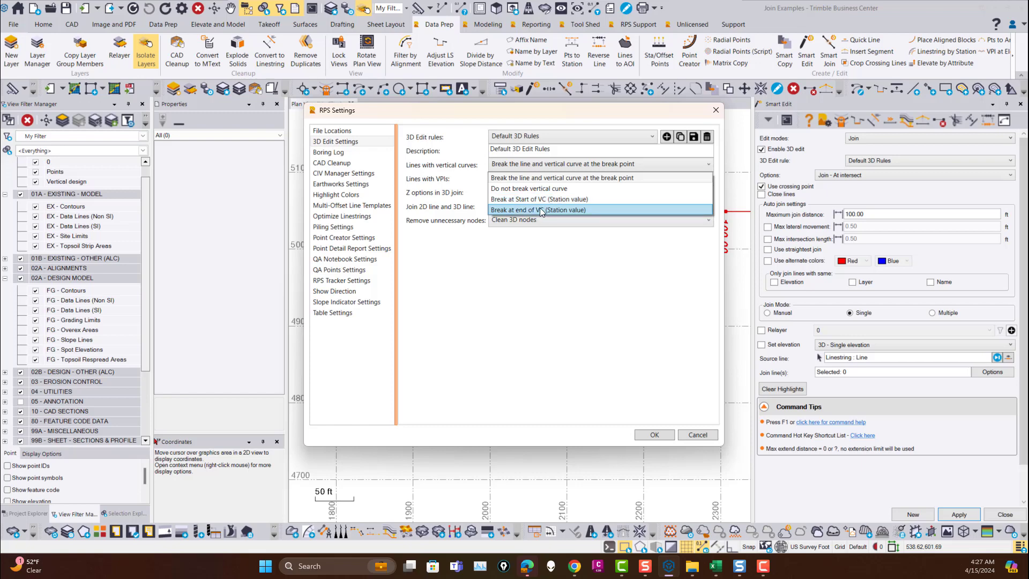
{"action": "left_click", "coordinate": [552, 178]}
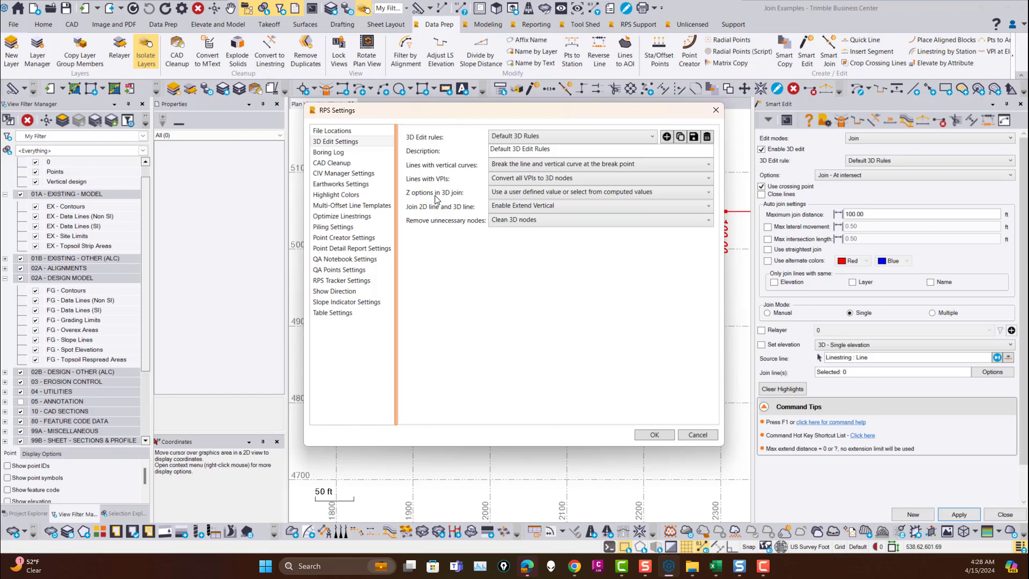
{"action": "left_click", "coordinate": [558, 192]}
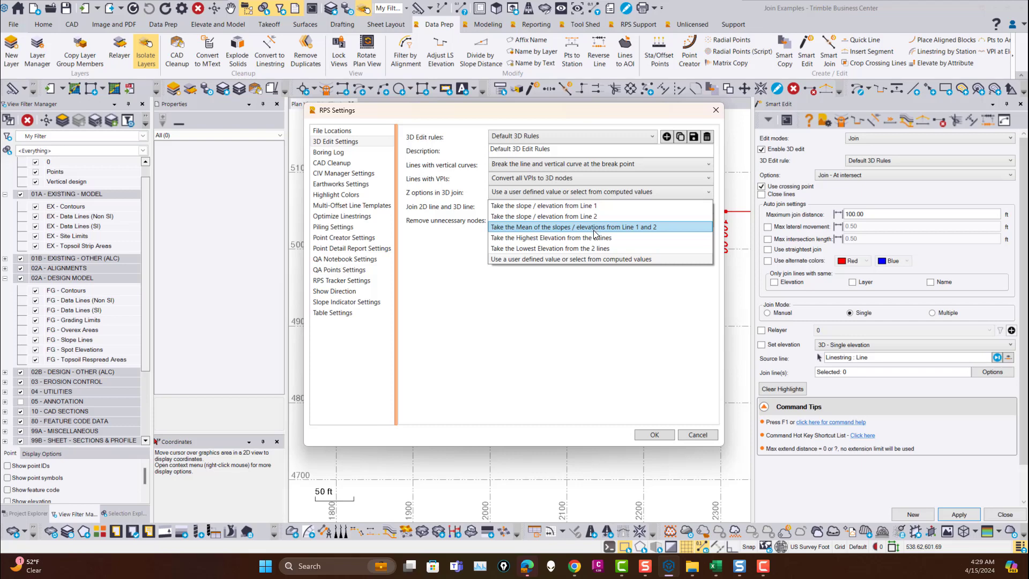
{"action": "left_click", "coordinate": [602, 259]}
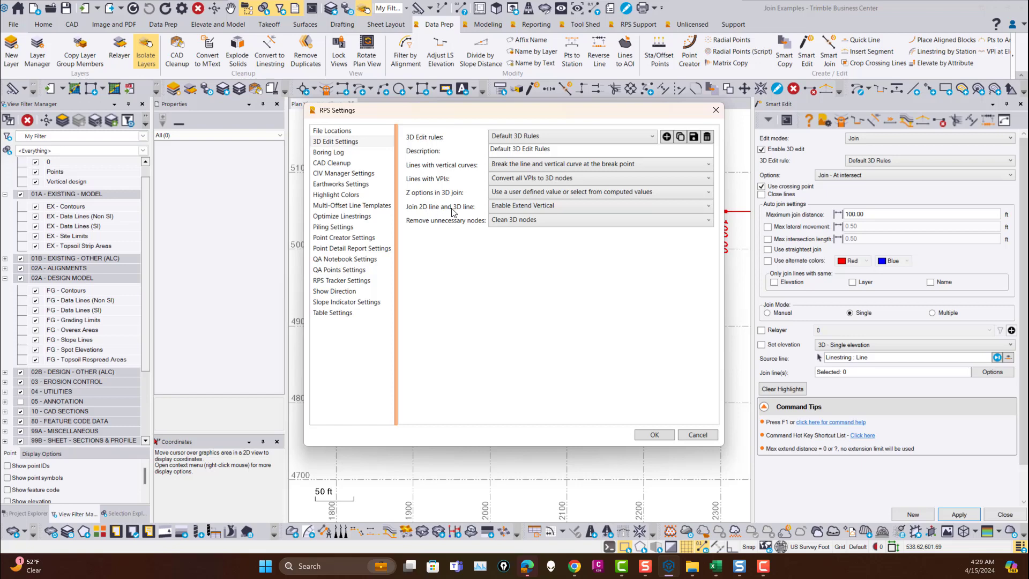
{"action": "left_click", "coordinate": [542, 207]}
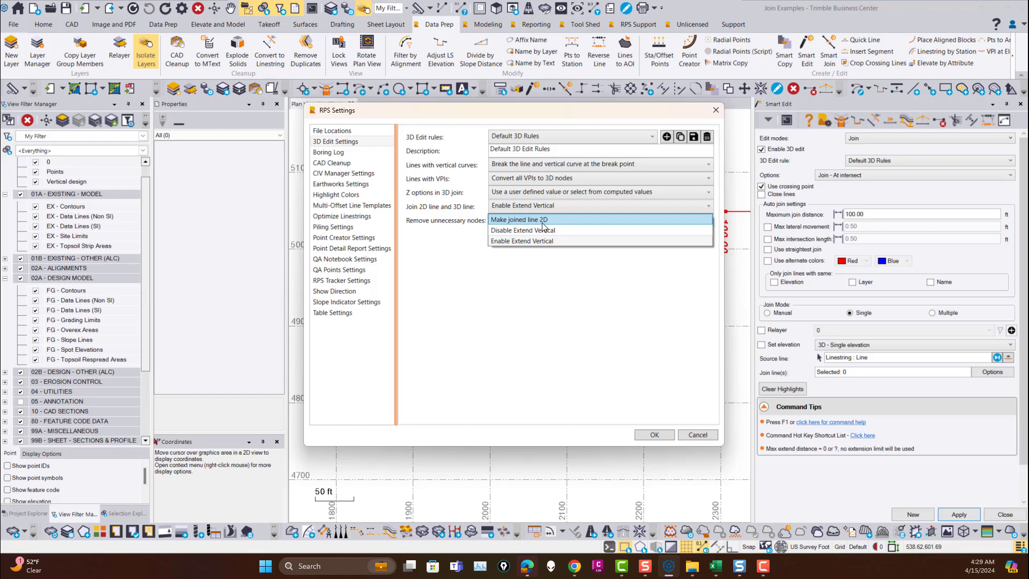
{"action": "left_click", "coordinate": [548, 241]}
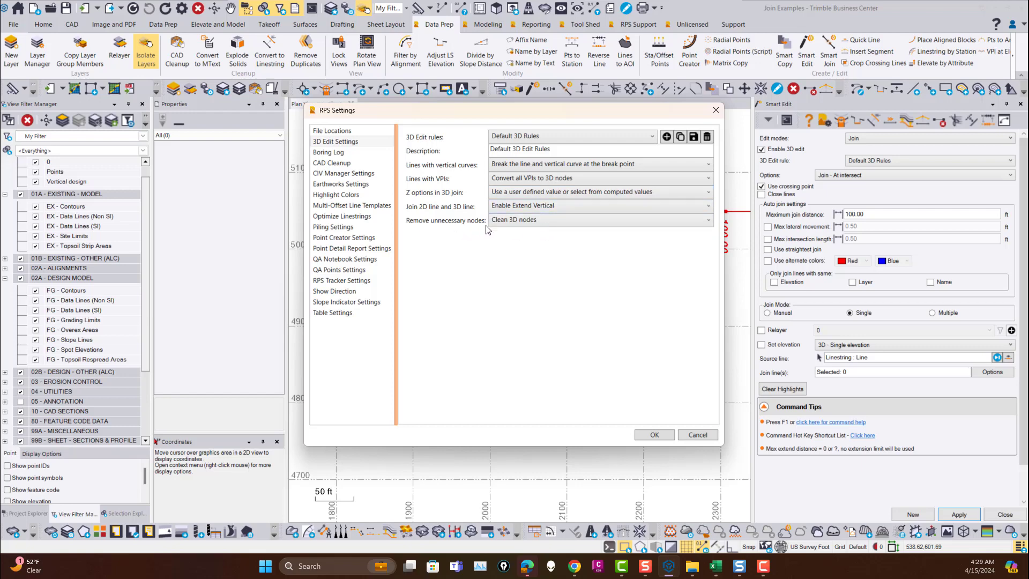
Set the Default 3D Rules' unnecessary node handling to Maintain 3D nodes and accept the settings
{"action": "left_click", "coordinate": [513, 228]}
{"action": "left_click", "coordinate": [520, 237]}
{"action": "left_click", "coordinate": [520, 224]}
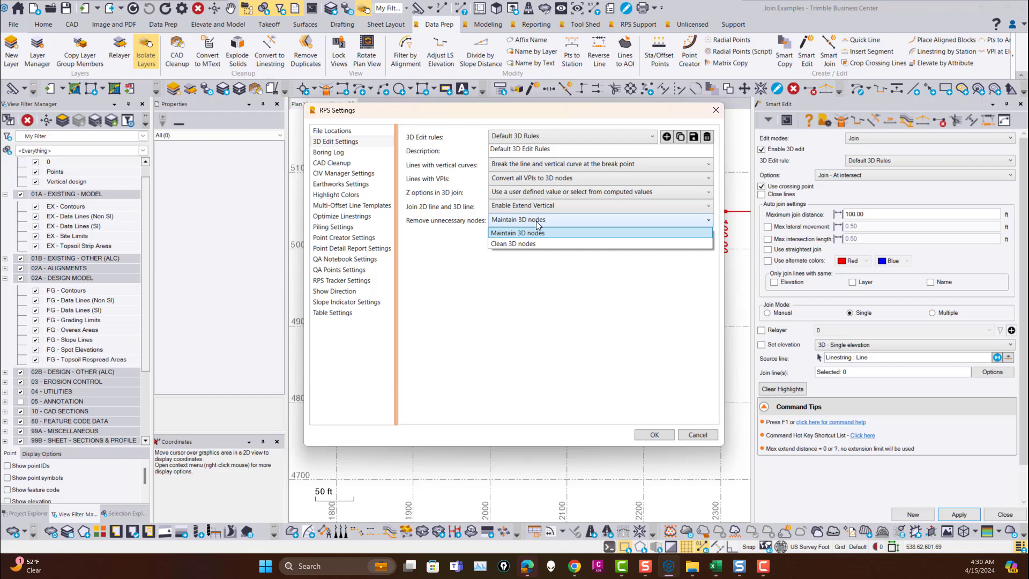
{"action": "left_click", "coordinate": [536, 221]}
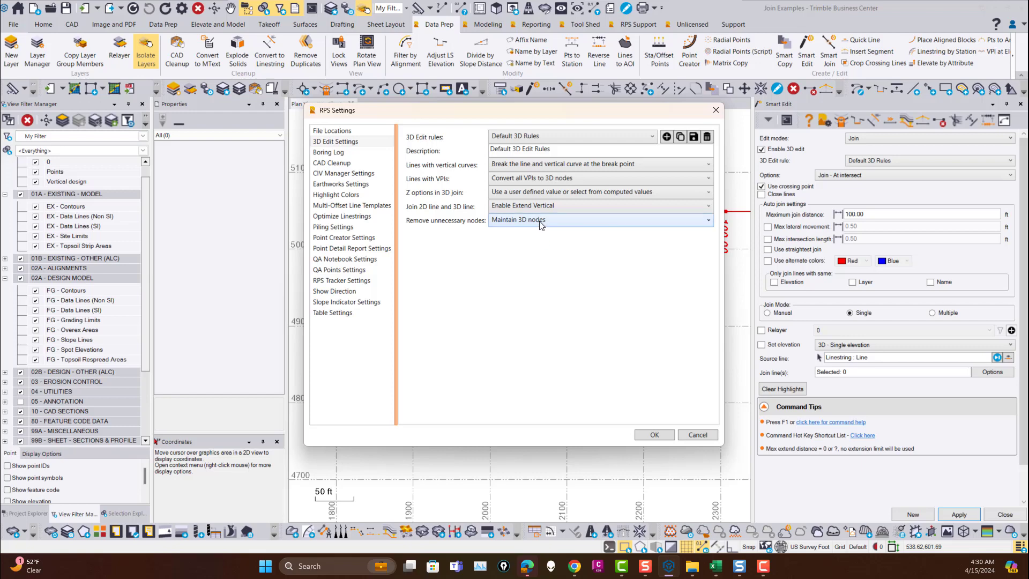
{"action": "left_click", "coordinate": [540, 223]}
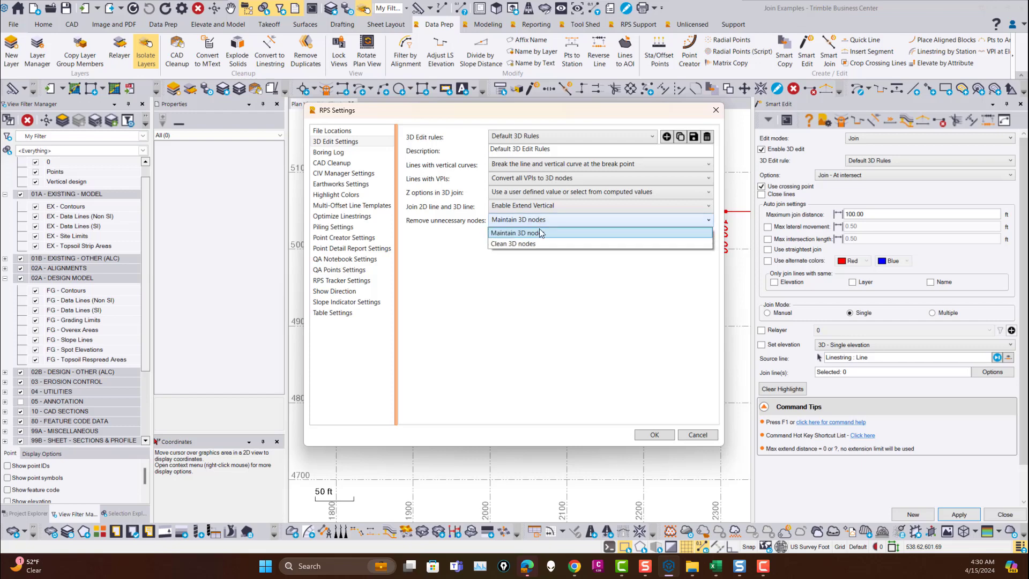
{"action": "left_click", "coordinate": [535, 224]}
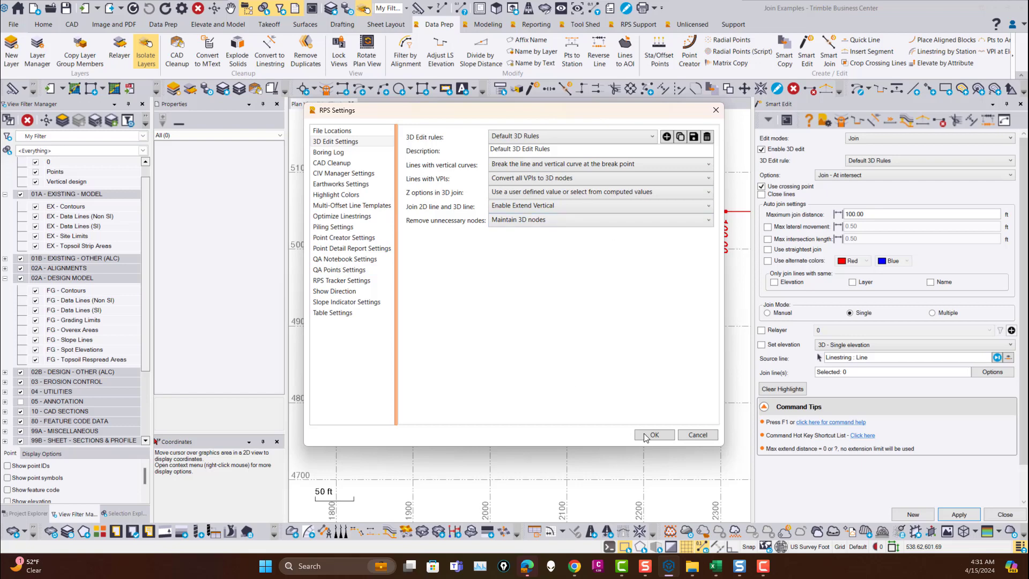
{"action": "left_click", "coordinate": [661, 437]}
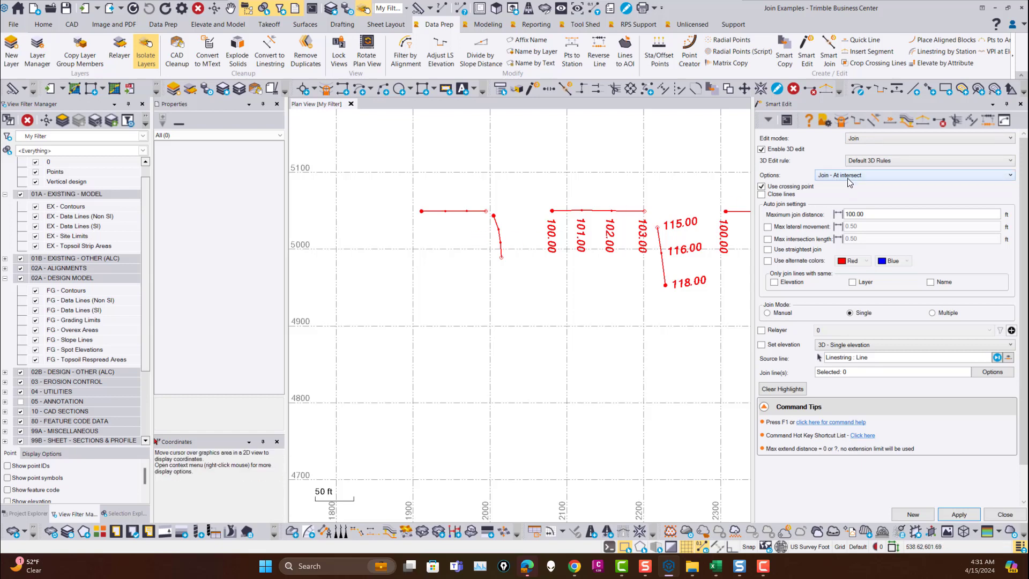
Turn off the Use crossing point option for the Join - At intersect edit
{"action": "scroll", "coordinate": [492, 217], "scroll_direction": "up", "scroll_amount": 3}
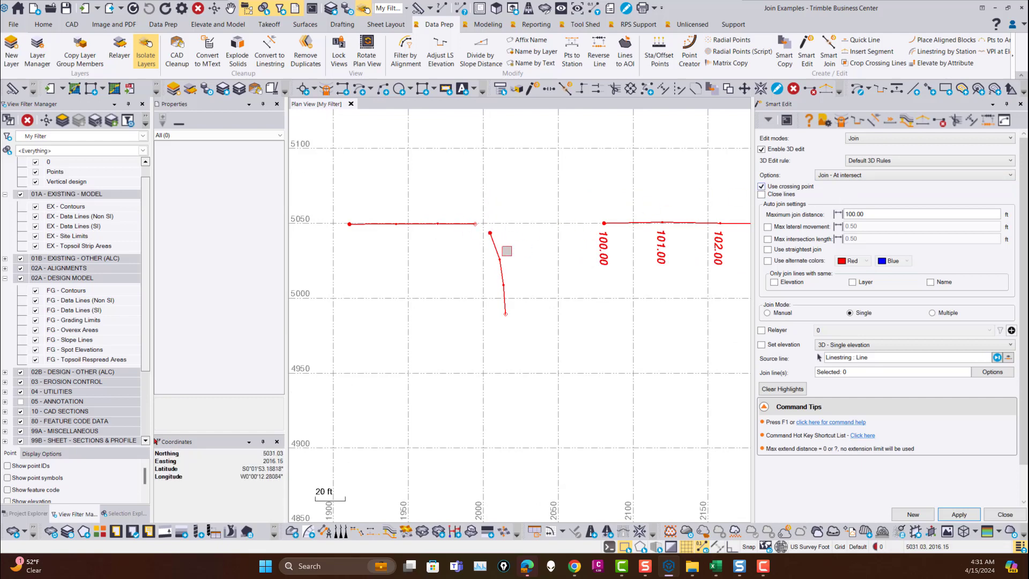
{"action": "scroll", "coordinate": [605, 265], "scroll_direction": "down", "scroll_amount": 3}
{"action": "middle_click_drag", "start_coordinate": [604, 266], "coordinate": [471, 266]}
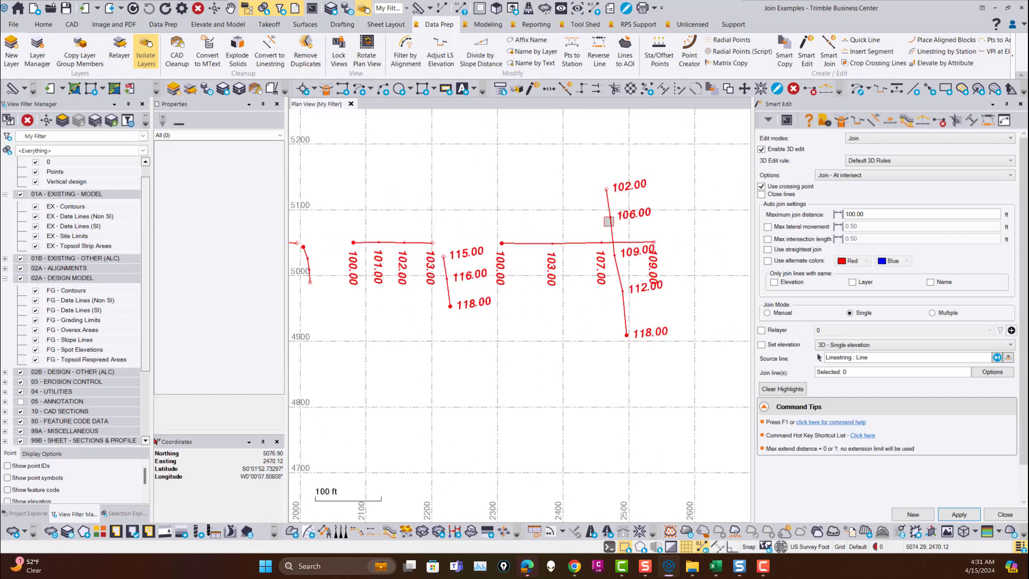
{"action": "left_click", "coordinate": [770, 189]}
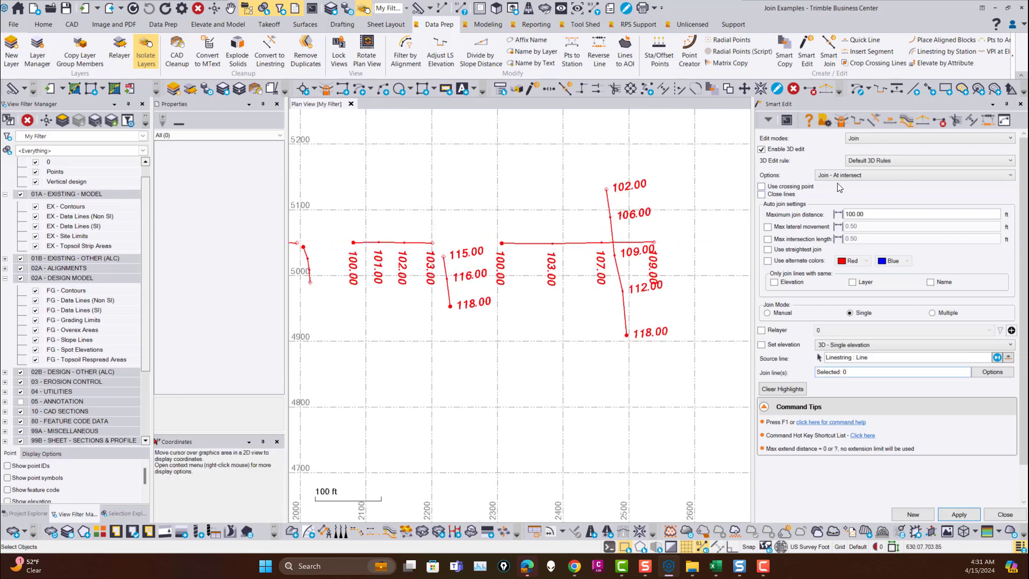
Look over the example line pairs across the plan and return to the first, unlabelled pair
{"action": "middle_click_drag", "start_coordinate": [334, 285], "coordinate": [455, 251]}
{"action": "scroll", "coordinate": [455, 252], "scroll_direction": "up", "scroll_amount": 5}
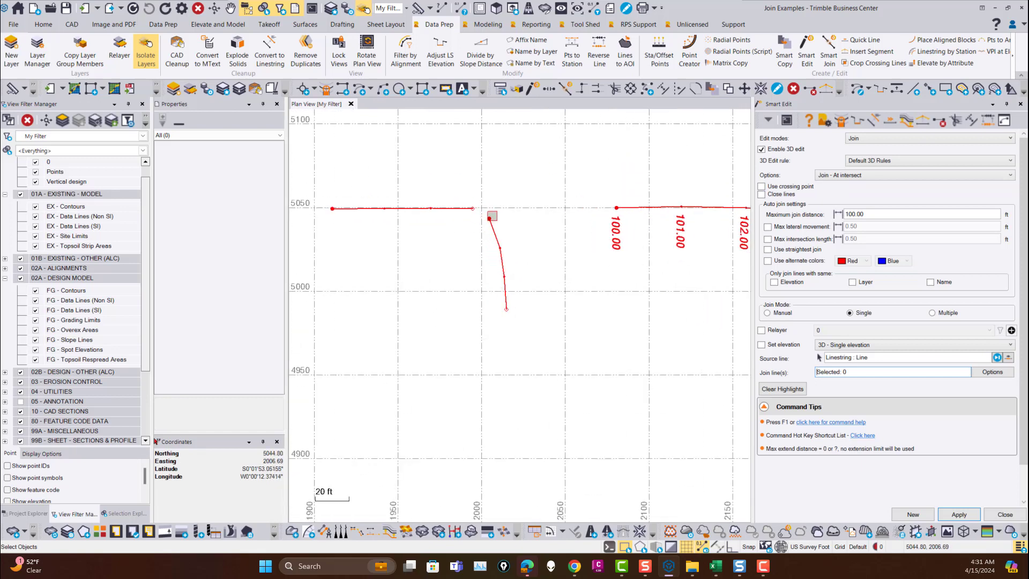
{"action": "left_click", "coordinate": [881, 214]}
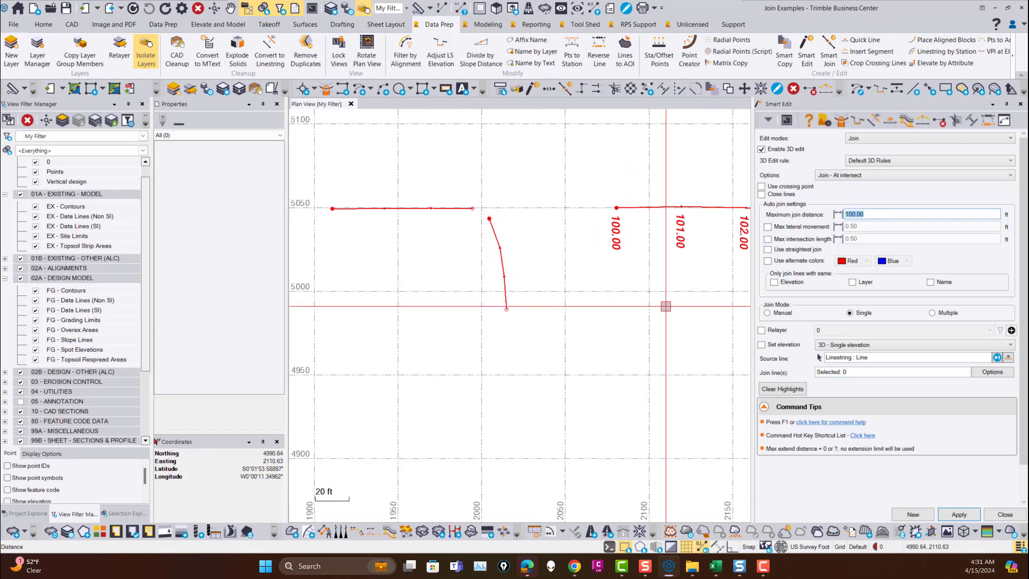
{"action": "scroll", "coordinate": [667, 298], "scroll_direction": "down", "scroll_amount": 3}
{"action": "middle_click_drag", "start_coordinate": [666, 298], "coordinate": [498, 232]}
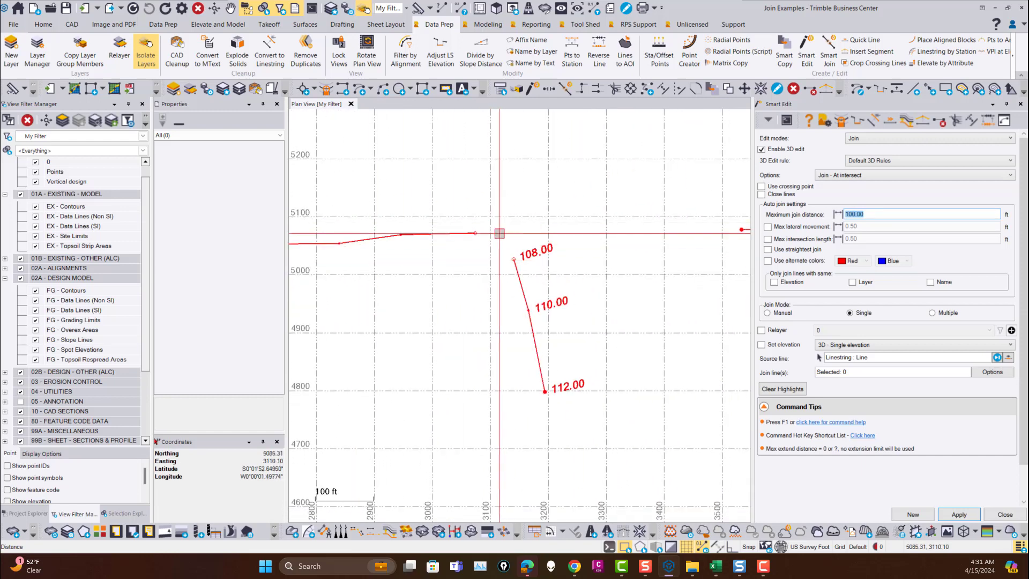
{"action": "scroll", "coordinate": [498, 233], "scroll_direction": "down", "scroll_amount": 3}
{"action": "middle_click_drag", "start_coordinate": [526, 268], "coordinate": [490, 231]}
{"action": "scroll", "coordinate": [490, 231], "scroll_direction": "up", "scroll_amount": 5}
{"action": "scroll", "coordinate": [490, 231], "scroll_direction": "up", "scroll_amount": 3}
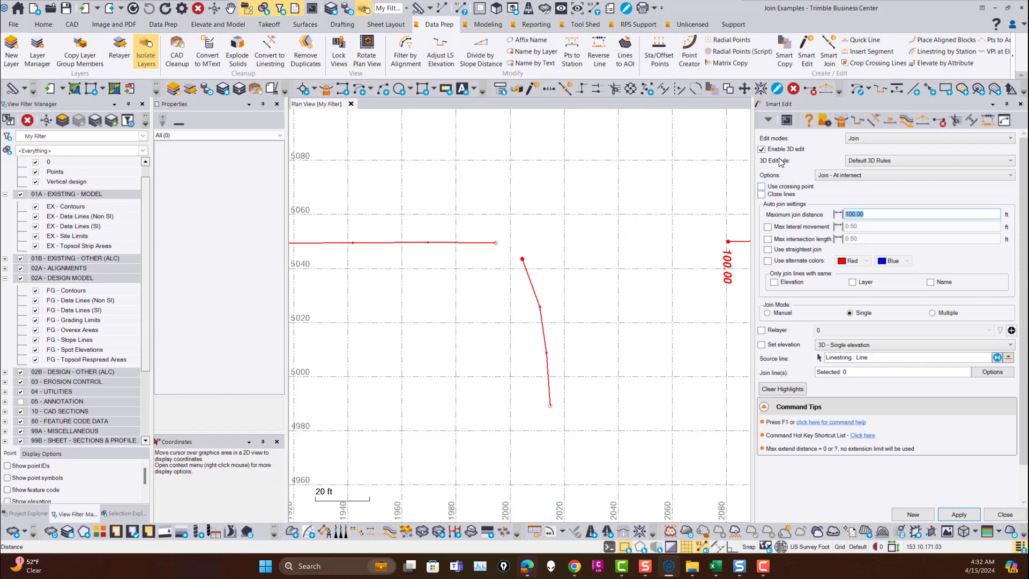
{"action": "scroll", "coordinate": [517, 259], "scroll_direction": "up", "scroll_amount": 2}
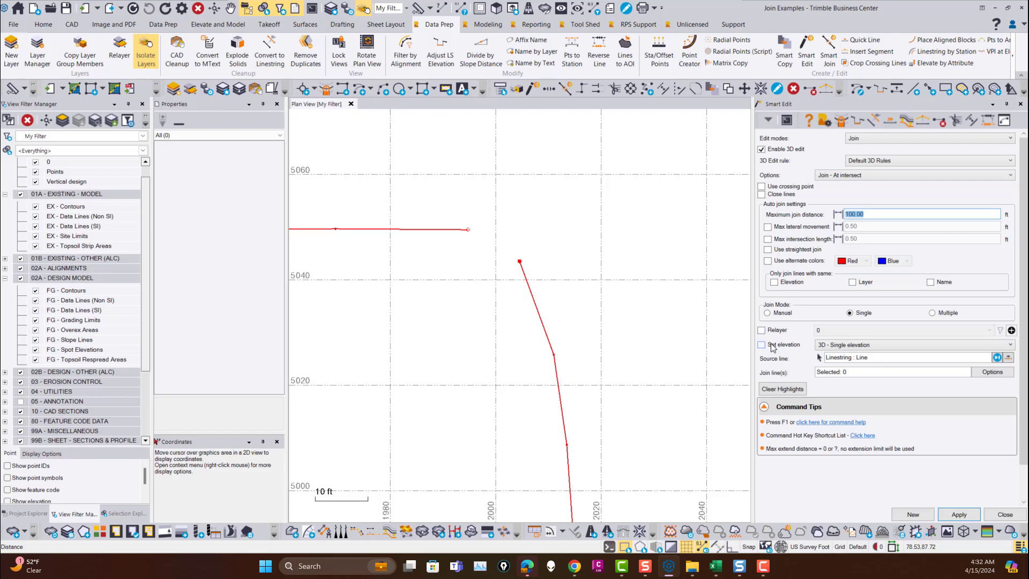
Join the unlabelled horizontal line, as the source line, to the bent line beside it at their intersection
{"action": "left_click", "coordinate": [864, 349]}
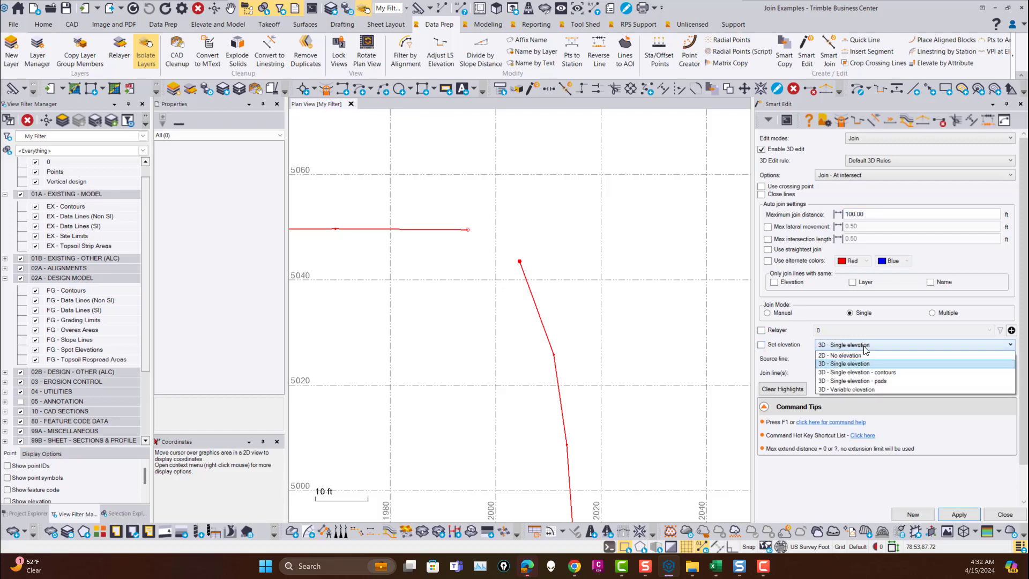
{"action": "left_click", "coordinate": [863, 349]}
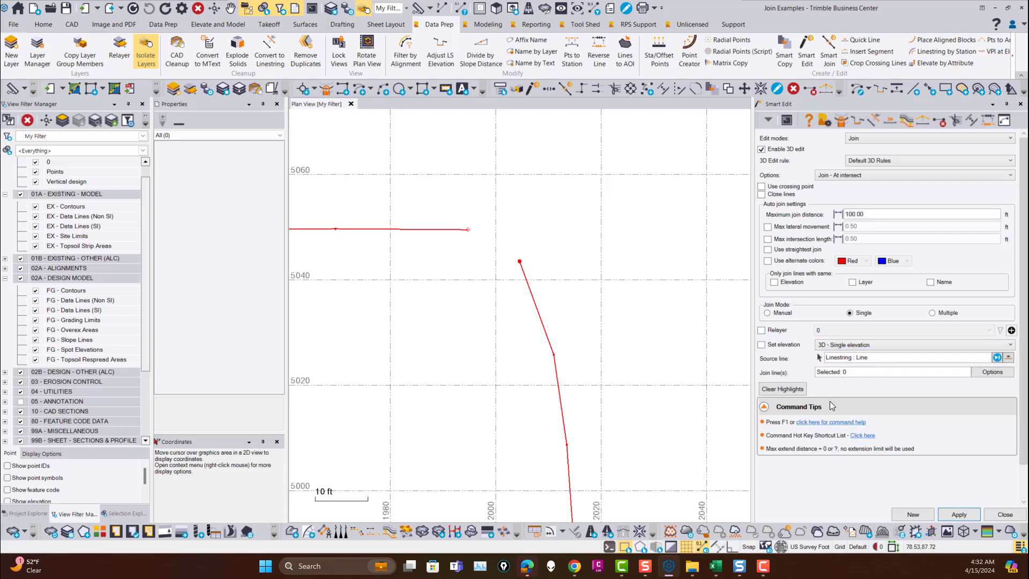
{"action": "left_click", "coordinate": [885, 357]}
{"action": "left_click", "coordinate": [418, 229]}
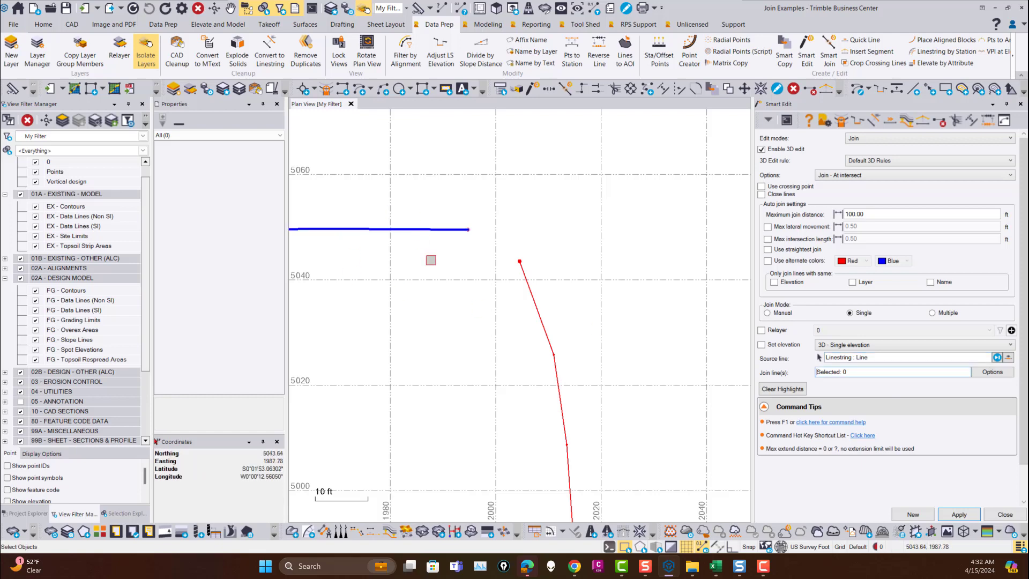
{"action": "scroll", "coordinate": [431, 259], "scroll_direction": "down", "scroll_amount": 3}
{"action": "scroll", "coordinate": [542, 268], "scroll_direction": "down", "scroll_amount": 2}
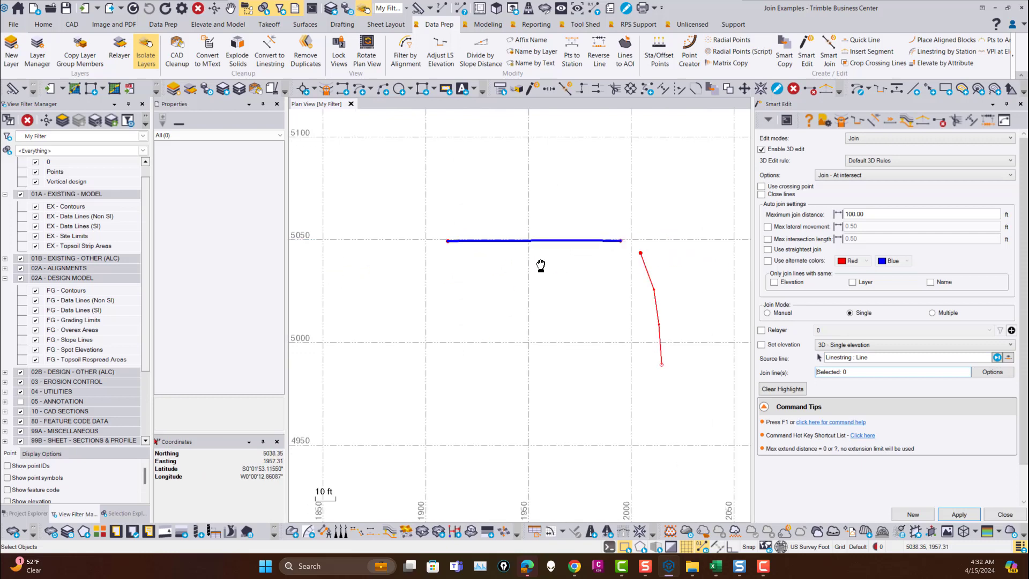
{"action": "scroll", "coordinate": [415, 260], "scroll_direction": "up", "scroll_amount": 2}
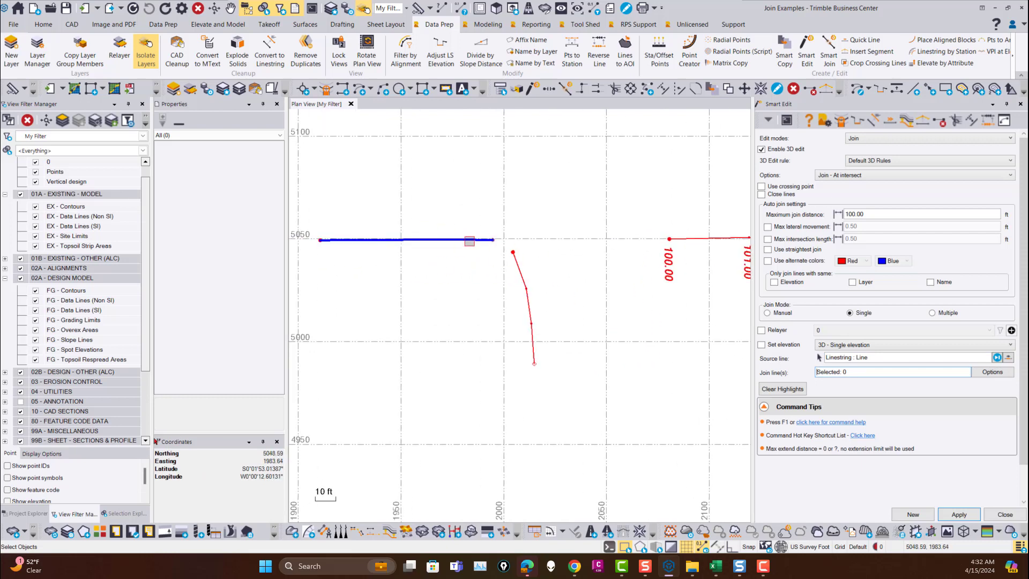
{"action": "scroll", "coordinate": [514, 255], "scroll_direction": "up", "scroll_amount": 2}
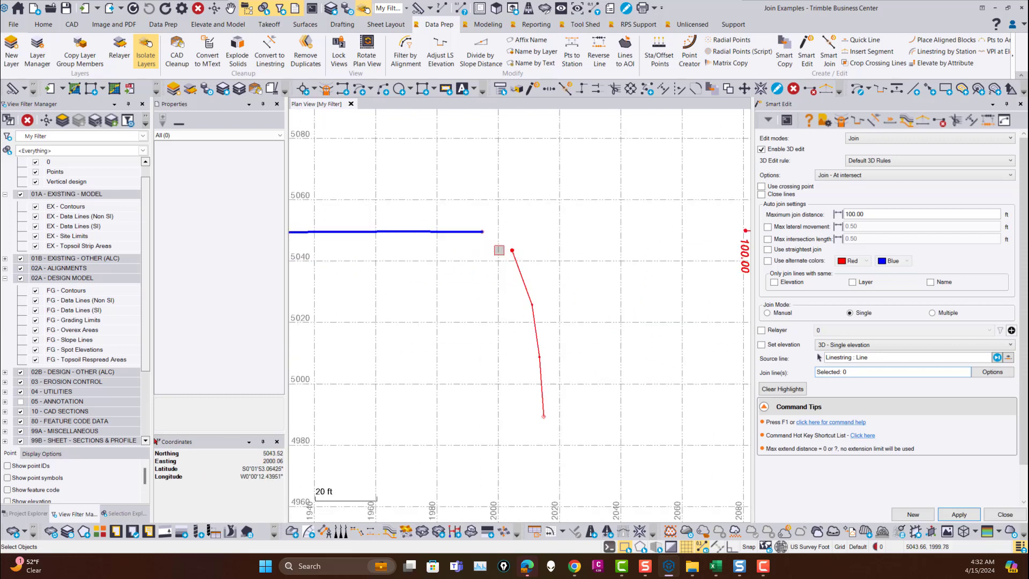
{"action": "left_click", "coordinate": [517, 263]}
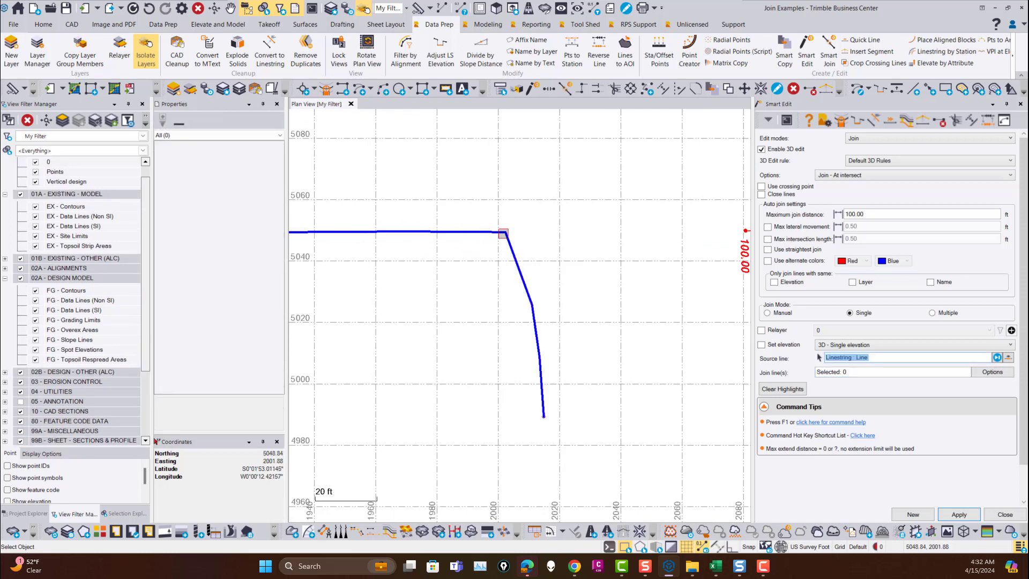
Set the Default 3D Rules' Z options in 3D join to Use a user defined value or select from computed values and accept the settings
{"action": "scroll", "coordinate": [503, 233], "scroll_direction": "down", "scroll_amount": 1}
{"action": "middle_click_drag", "start_coordinate": [601, 285], "coordinate": [437, 284]}
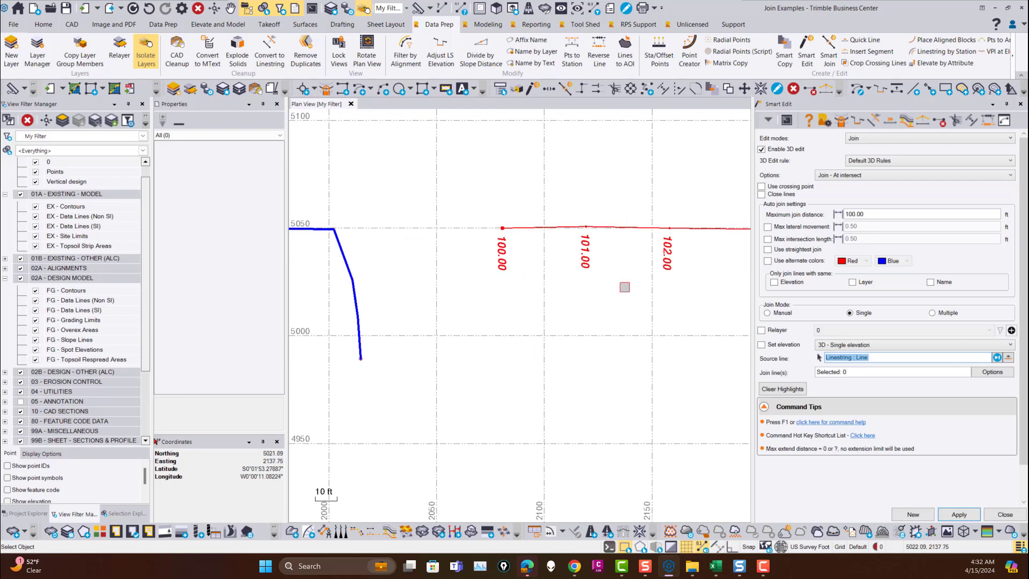
{"action": "middle_click_drag", "start_coordinate": [624, 287], "coordinate": [514, 283]}
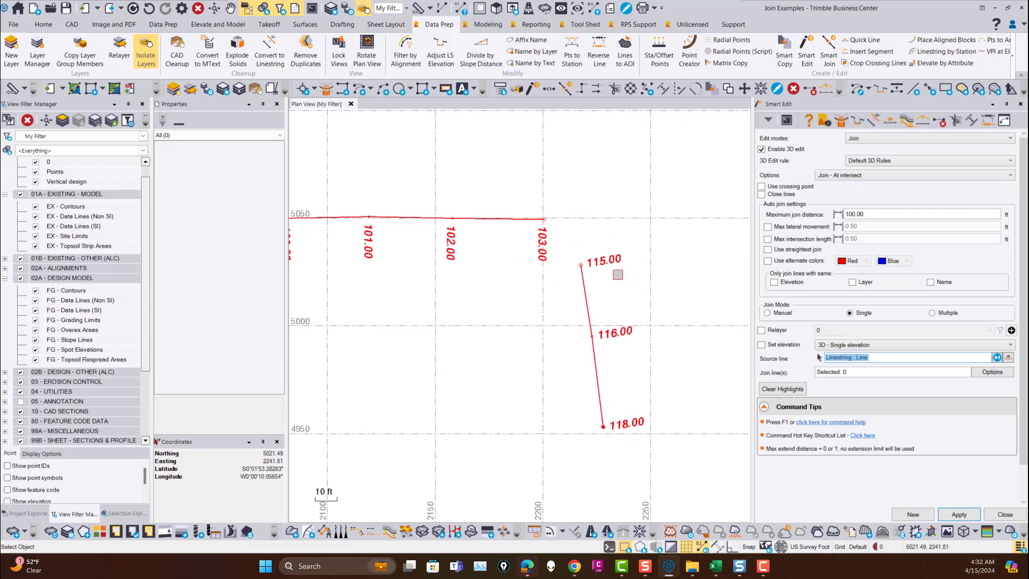
{"action": "scroll", "coordinate": [617, 274], "scroll_direction": "down", "scroll_amount": 3}
{"action": "scroll", "coordinate": [490, 238], "scroll_direction": "up", "scroll_amount": 2}
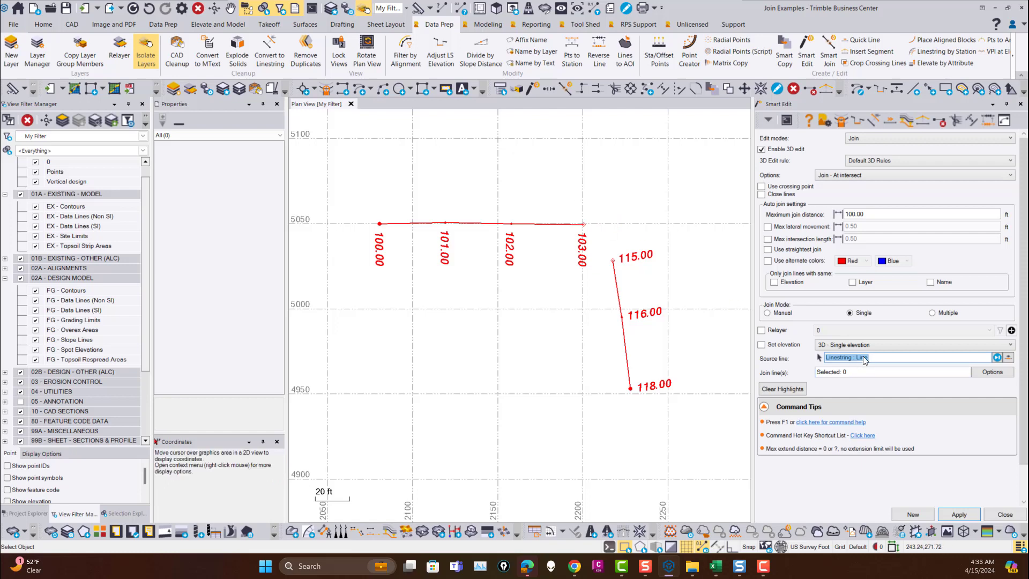
{"action": "left_click", "coordinate": [824, 120]}
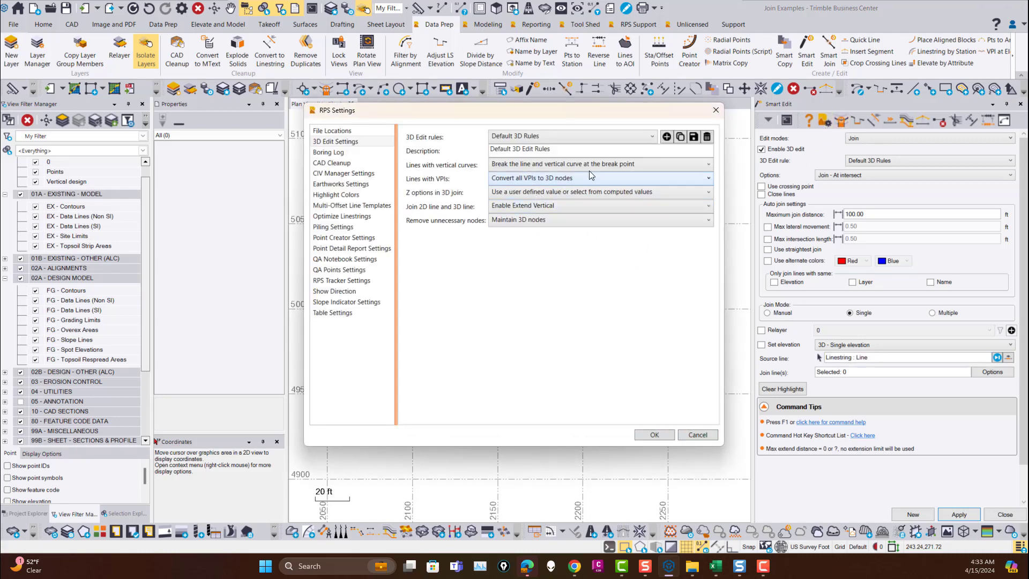
{"action": "left_click", "coordinate": [589, 191]}
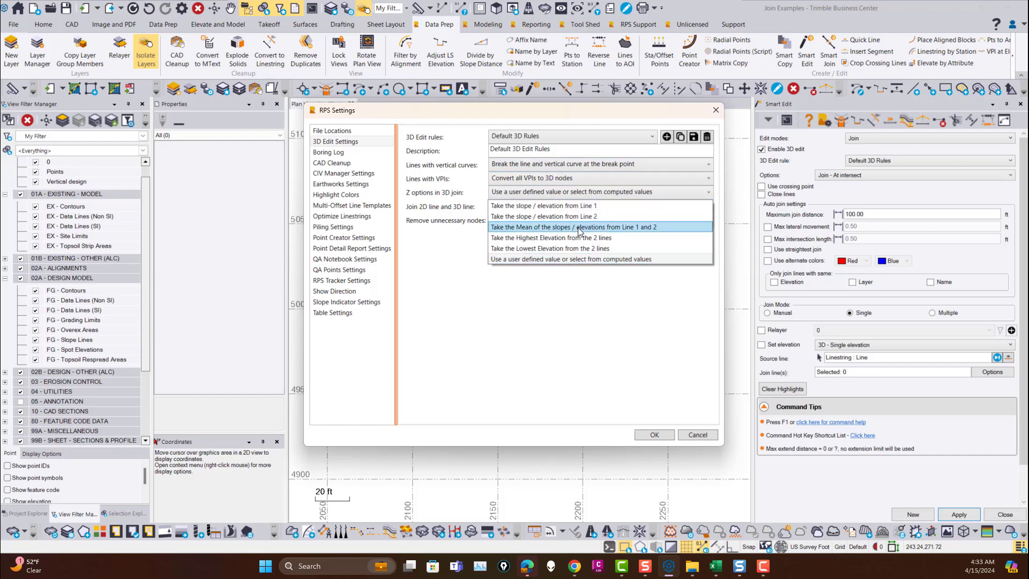
{"action": "left_click", "coordinate": [580, 259]}
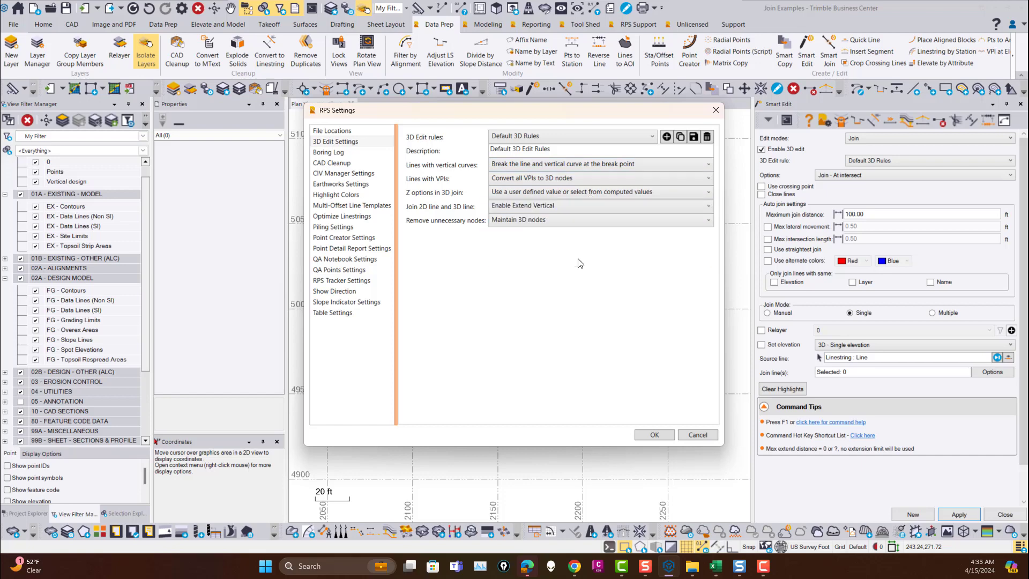
{"action": "left_click", "coordinate": [653, 436]}
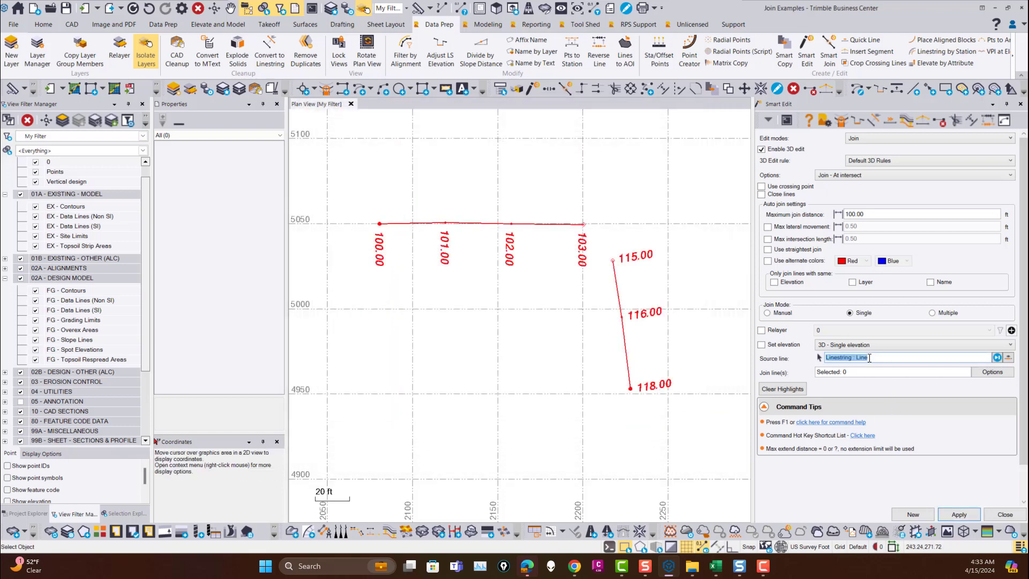
Join the horizontal 100.00–103.00 line, as the source line, to the 115.00–118.00 line at their intersection using the Line 1 Z
{"action": "left_click", "coordinate": [541, 224]}
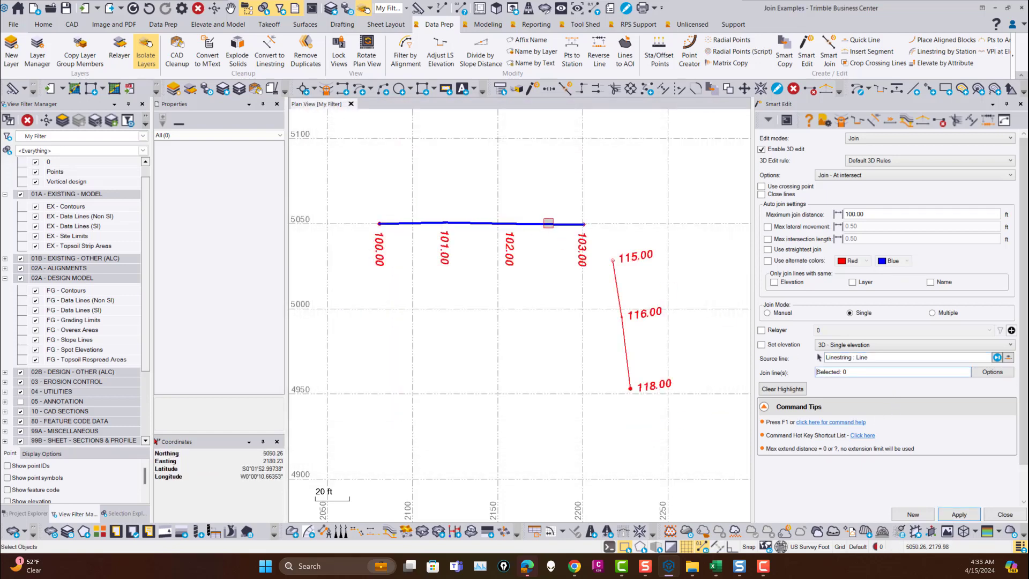
{"action": "left_click", "coordinate": [622, 281]}
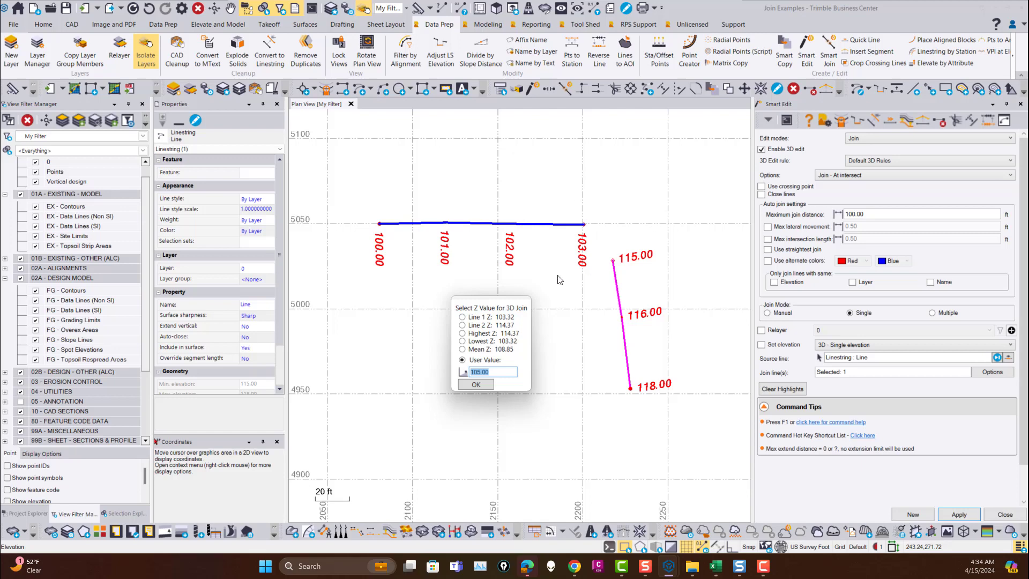
{"action": "left_click", "coordinate": [461, 318]}
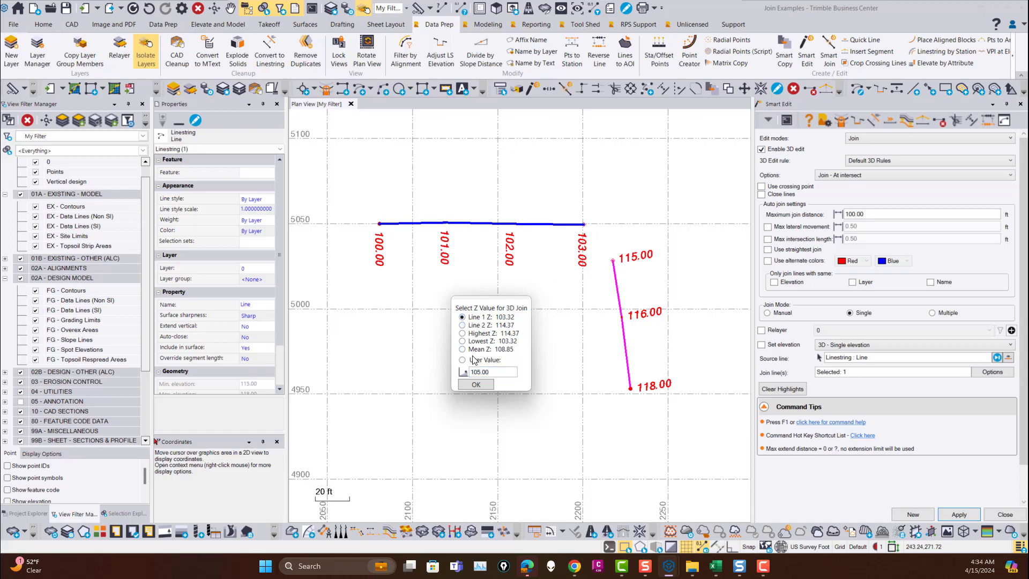
{"action": "left_click", "coordinate": [482, 386]}
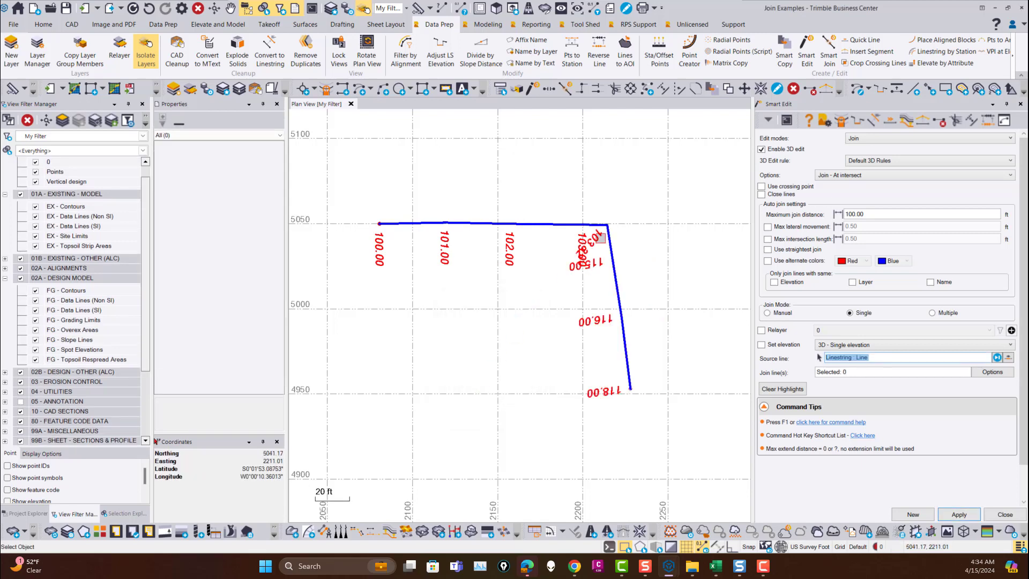
{"action": "scroll", "coordinate": [602, 226], "scroll_direction": "up", "scroll_amount": 2}
{"action": "scroll", "coordinate": [602, 227], "scroll_direction": "up", "scroll_amount": 1}
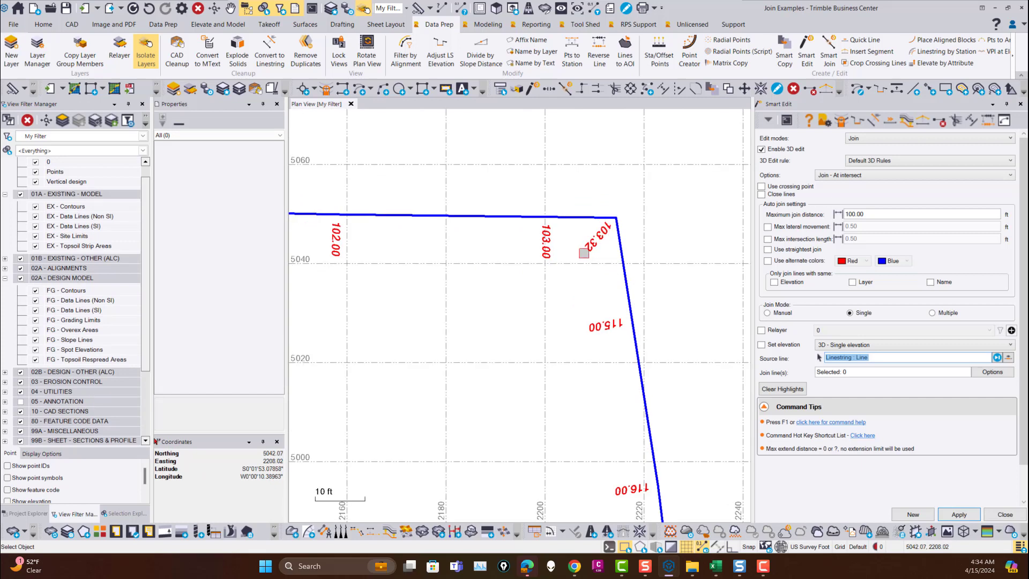
{"action": "scroll", "coordinate": [568, 263], "scroll_direction": "down", "scroll_amount": 2}
{"action": "scroll", "coordinate": [483, 287], "scroll_direction": "down", "scroll_amount": 1}
{"action": "scroll", "coordinate": [338, 221], "scroll_direction": "up", "scroll_amount": 1}
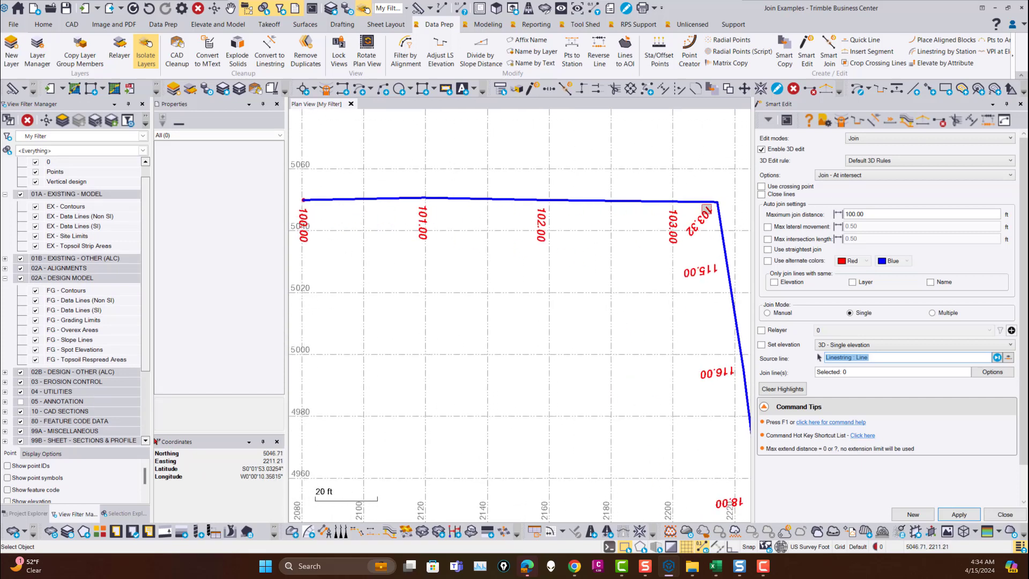
{"action": "middle_click_drag", "start_coordinate": [705, 209], "coordinate": [587, 207]}
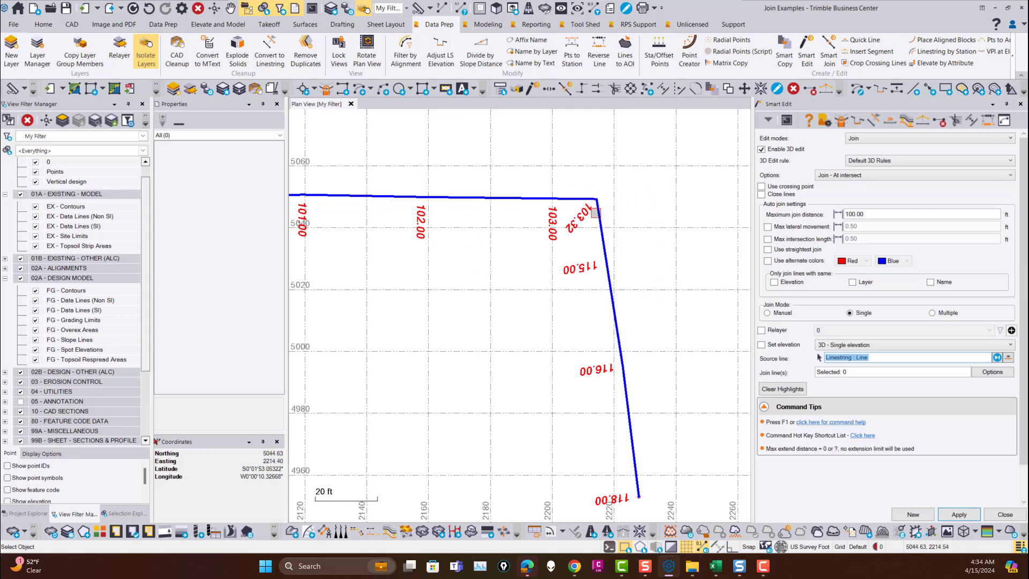
Turn on the Use crossing point option for joining the pair of crossing 3D lines
{"action": "scroll", "coordinate": [594, 214], "scroll_direction": "down", "scroll_amount": 3}
{"action": "middle_click_drag", "start_coordinate": [745, 231], "coordinate": [537, 254]}
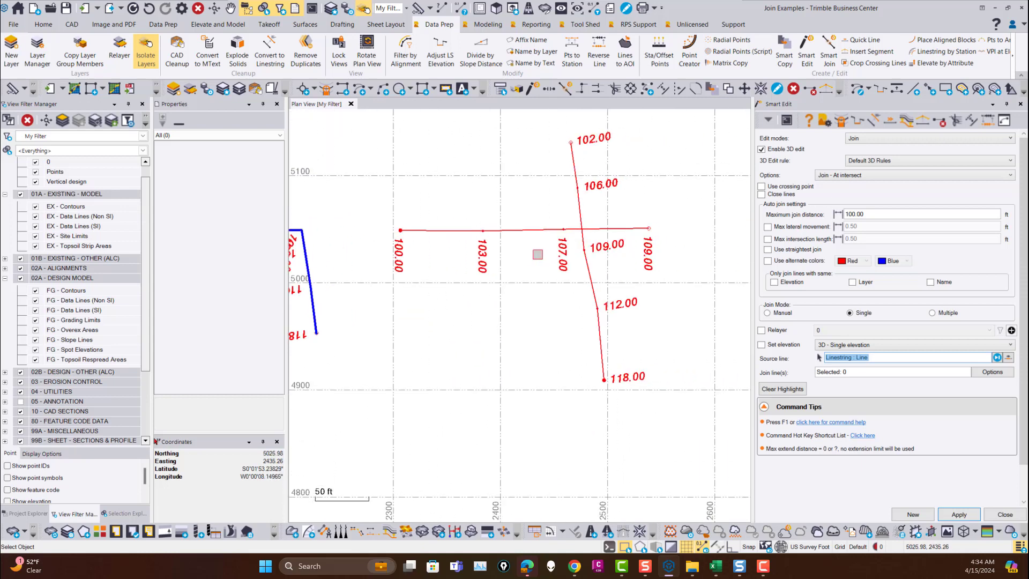
{"action": "left_click", "coordinate": [762, 186]}
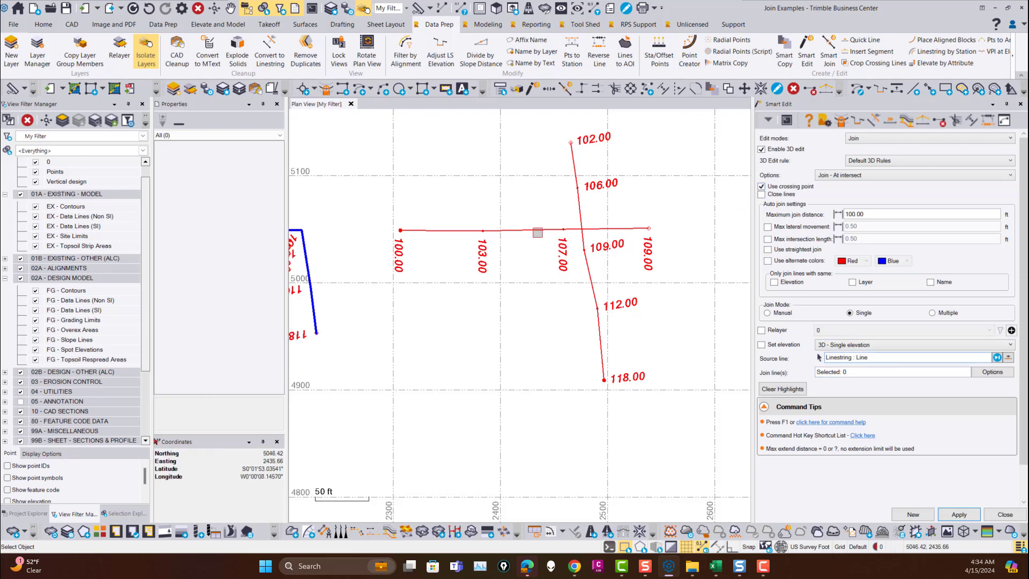
Try joining the 100.00 side of the horizontal crossing line to the 118.00 side of the other with the Mean Z, and undo the join
{"action": "left_click", "coordinate": [538, 230]}
{"action": "left_click", "coordinate": [592, 274]}
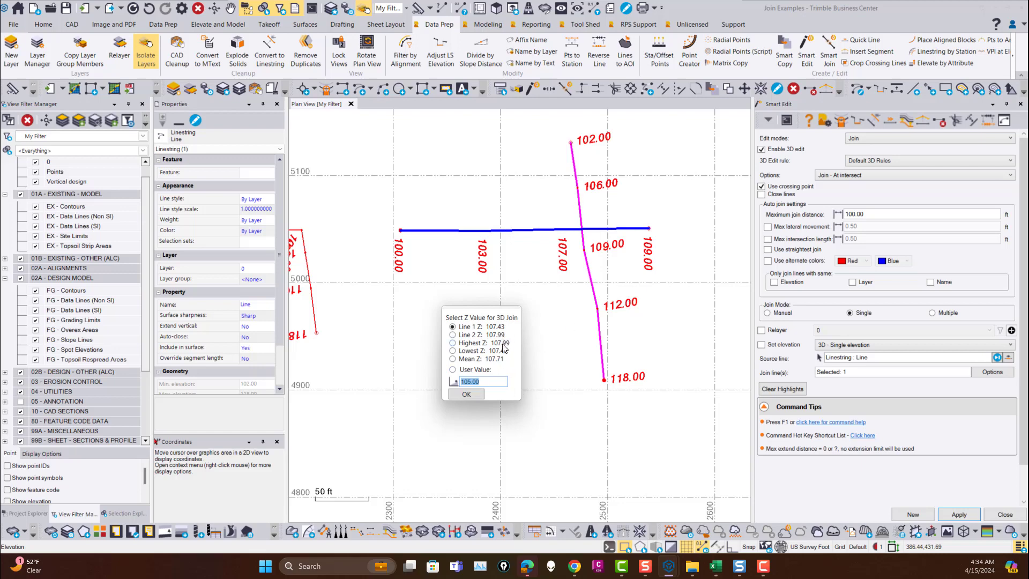
{"action": "left_click", "coordinate": [453, 359]}
{"action": "left_click", "coordinate": [472, 394]}
{"action": "scroll", "coordinate": [563, 206], "scroll_direction": "up", "scroll_amount": 3}
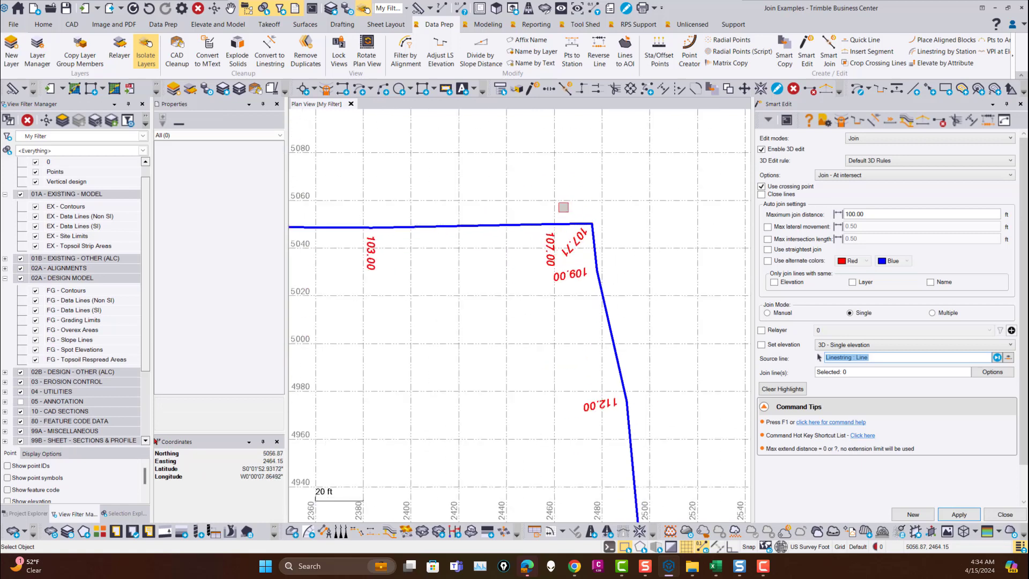
{"action": "scroll", "coordinate": [563, 207], "scroll_direction": "down", "scroll_amount": 2}
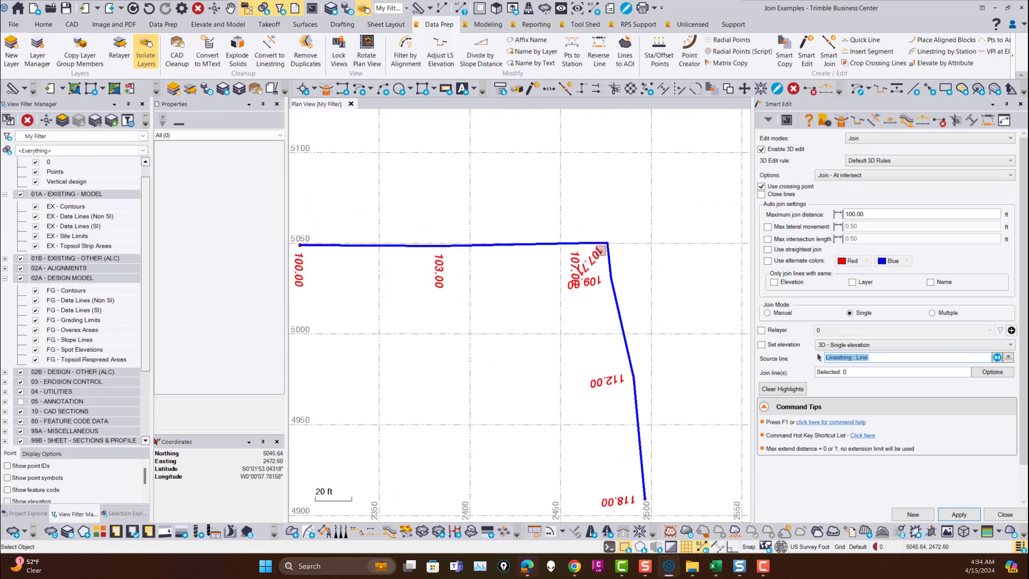
{"action": "scroll", "coordinate": [601, 249], "scroll_direction": "down", "scroll_amount": 1}
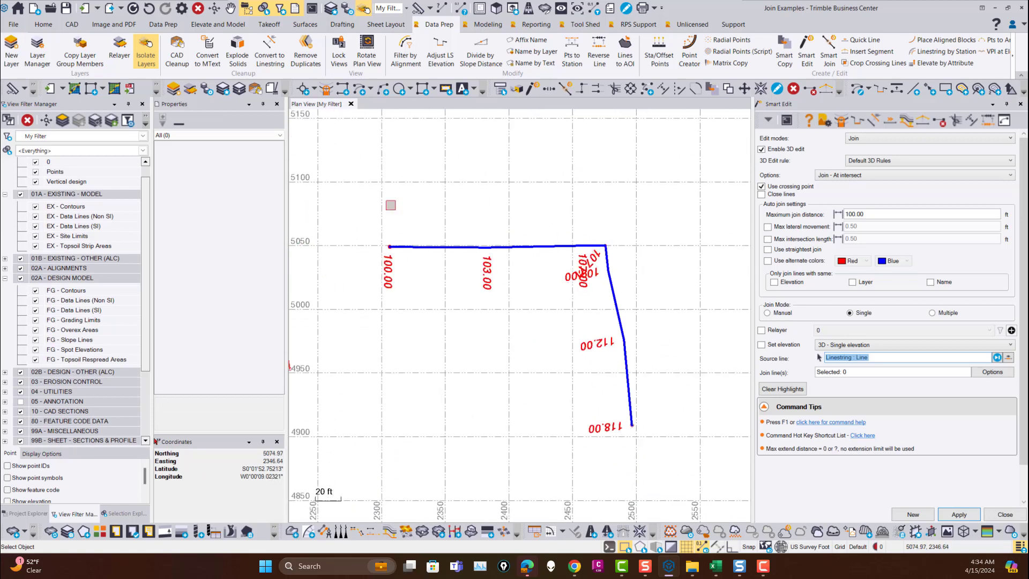
{"action": "left_click", "coordinate": [149, 9]}
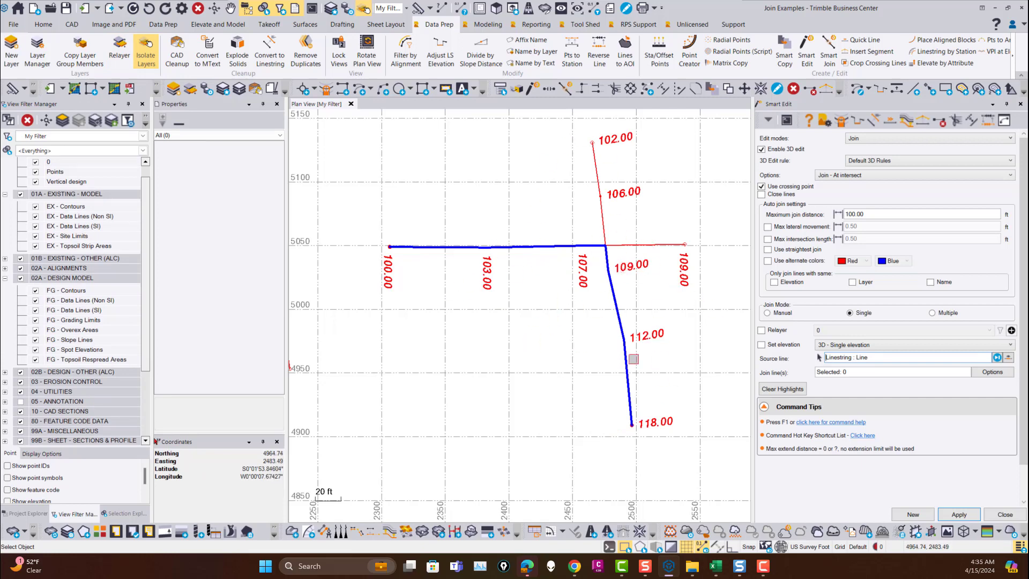
Try joining the horizontal crossing line's 109.00 end portion to the other line's 118.00 side at the Mean Z, and undo the join
{"action": "left_click", "coordinate": [652, 246]}
{"action": "left_click", "coordinate": [615, 304]}
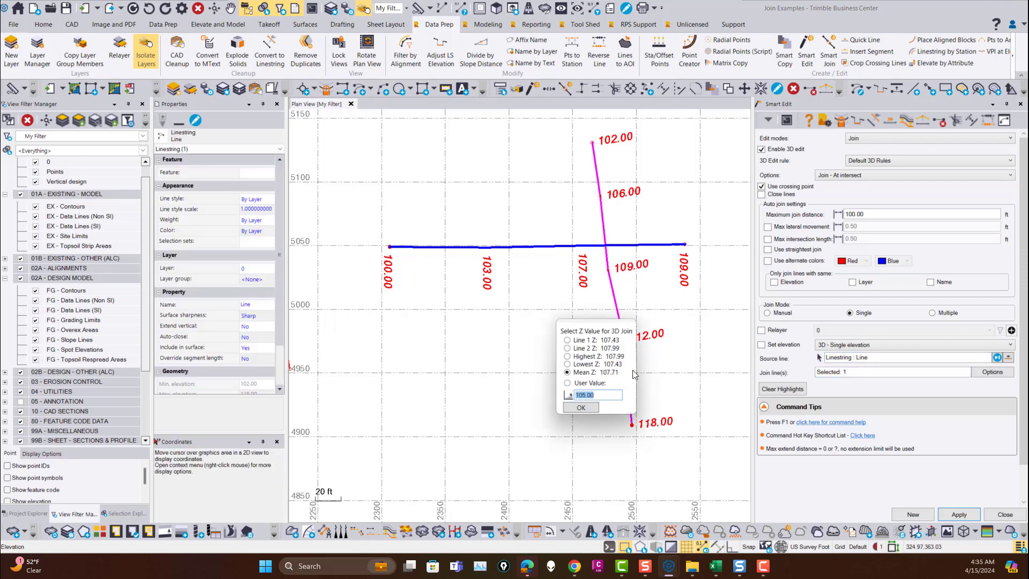
{"action": "left_click", "coordinate": [581, 407]}
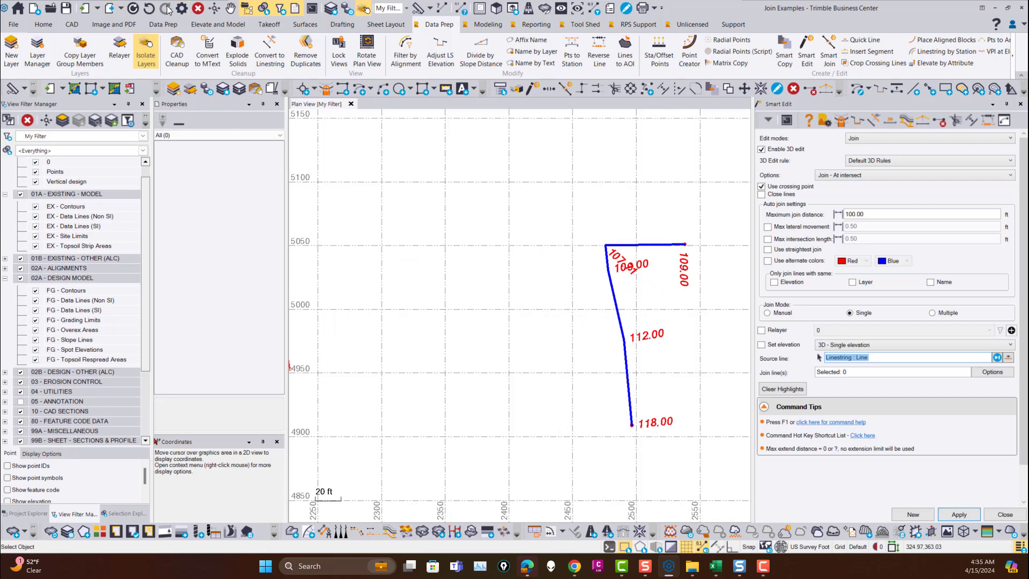
{"action": "left_click", "coordinate": [148, 9]}
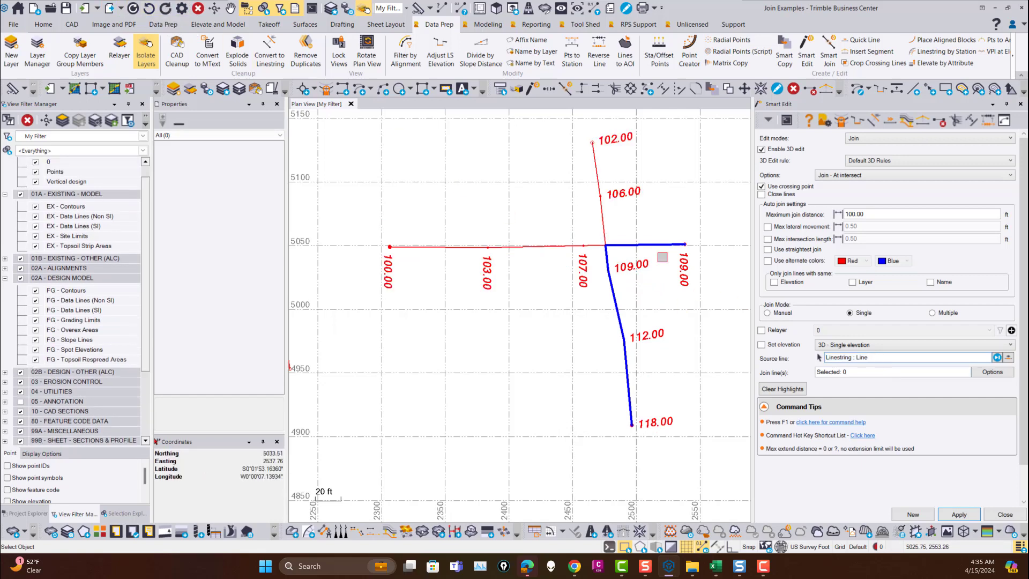
Try joining the 102.00 side of the steep crossing line, as the source, to the horizontal line's 109.00 end portion at the Mean Z, and undo it
{"action": "left_click", "coordinate": [601, 210]}
{"action": "left_click", "coordinate": [636, 247]}
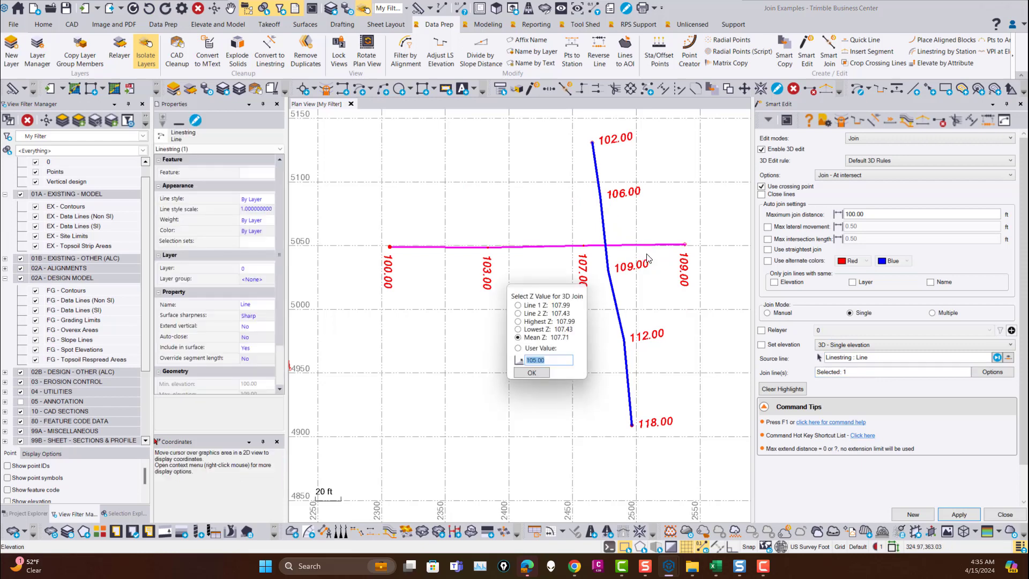
{"action": "left_click", "coordinate": [542, 359]}
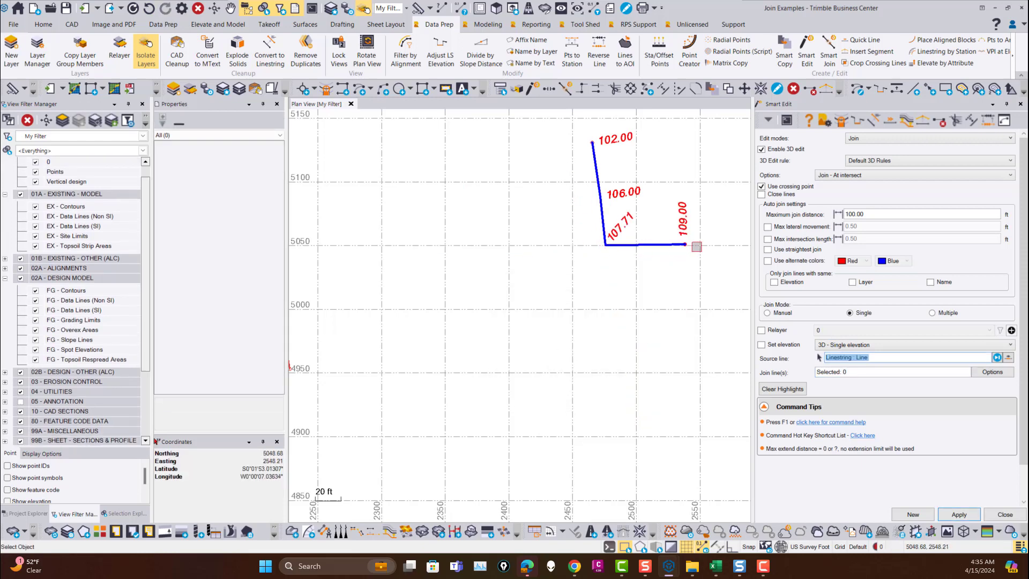
{"action": "left_click", "coordinate": [149, 9]}
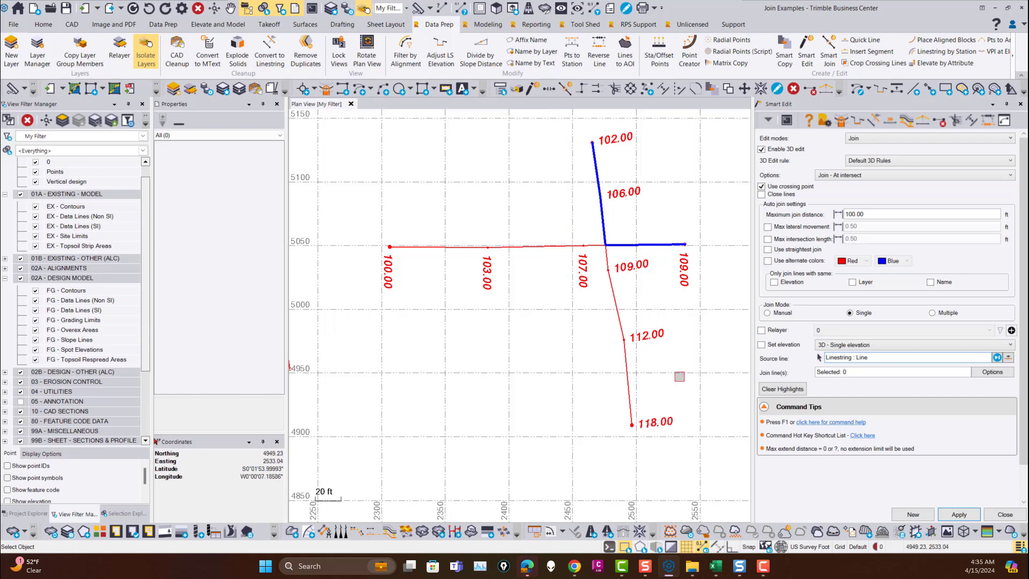
Check the Default 3D Rules' setting for joining a 2D line and a 3D line, and examine the pair with the unlabelled 2D line
{"action": "scroll", "coordinate": [563, 286], "scroll_direction": "down", "scroll_amount": 3}
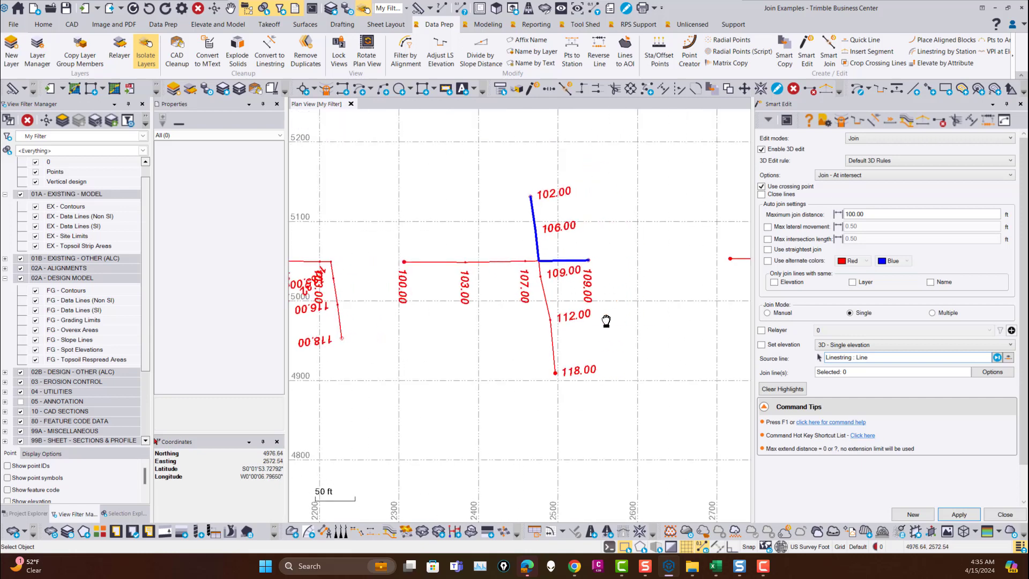
{"action": "scroll", "coordinate": [529, 319], "scroll_direction": "down", "scroll_amount": 3}
{"action": "middle_click_drag", "start_coordinate": [606, 320], "coordinate": [495, 323]}
{"action": "middle_click_drag", "start_coordinate": [606, 321], "coordinate": [507, 317]}
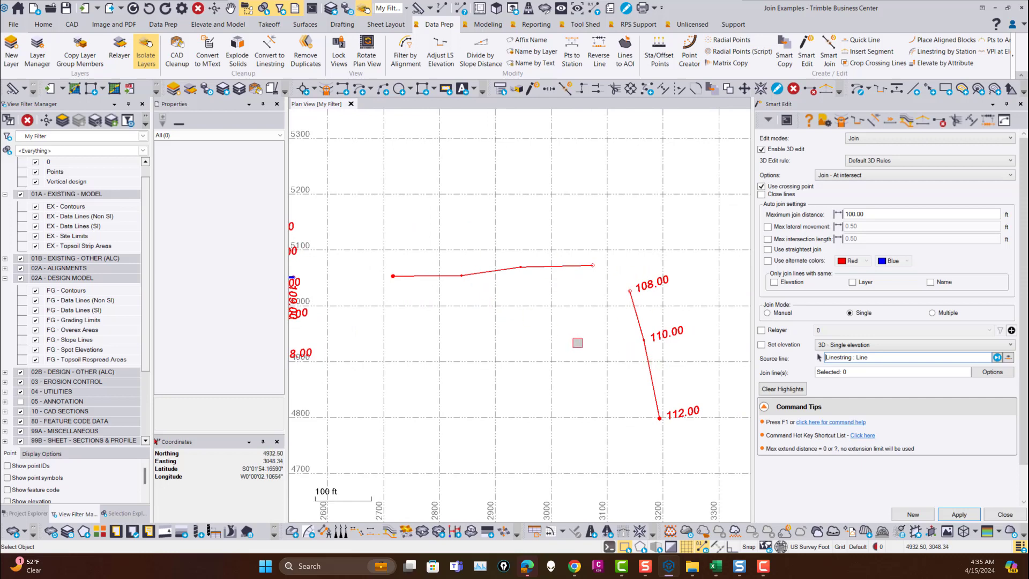
{"action": "left_click", "coordinate": [824, 121]}
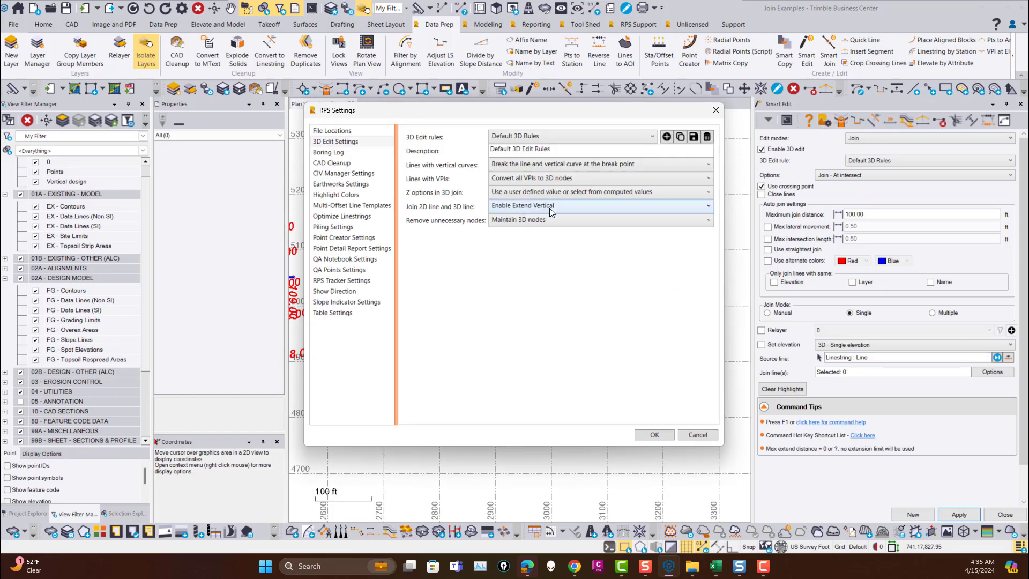
{"action": "left_click", "coordinate": [655, 434]}
{"action": "scroll", "coordinate": [639, 310], "scroll_direction": "up", "scroll_amount": 2}
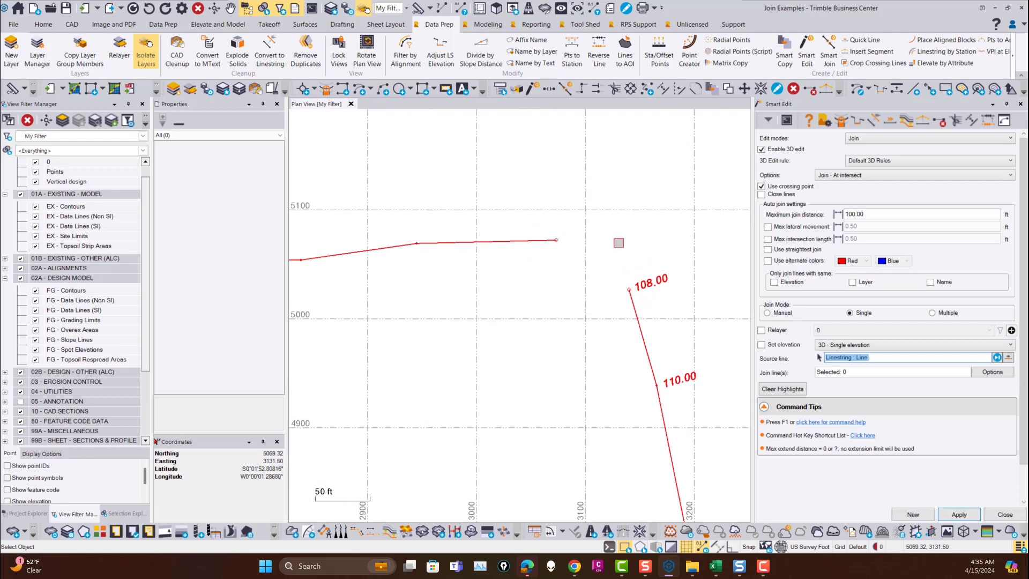
{"action": "scroll", "coordinate": [617, 241], "scroll_direction": "down", "scroll_amount": 2}
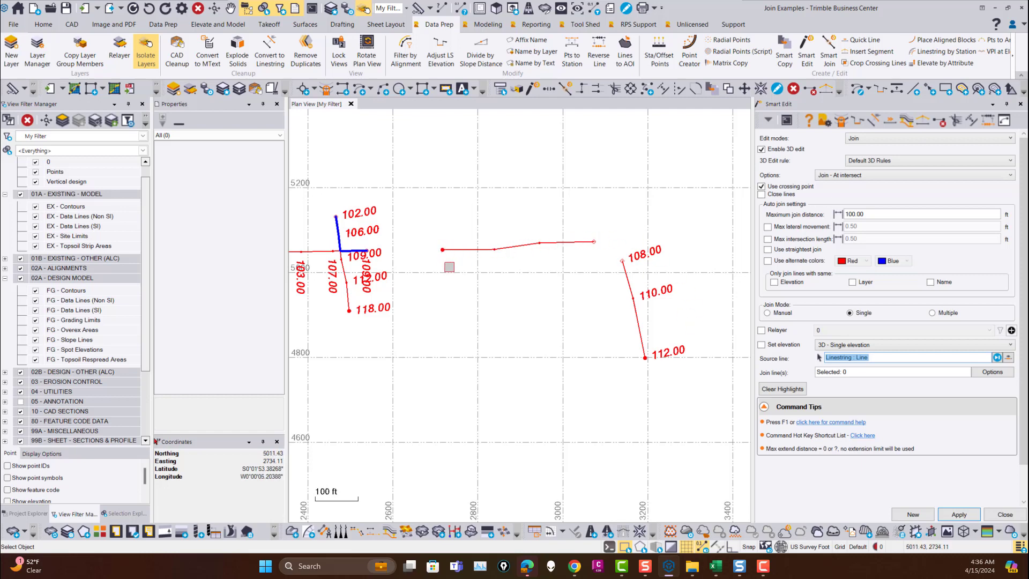
Join the 108.00–112.00 3D line, as the source line, to the unlabelled 2D line at their intersection using the Line 1 Z
{"action": "left_click", "coordinate": [878, 357]}
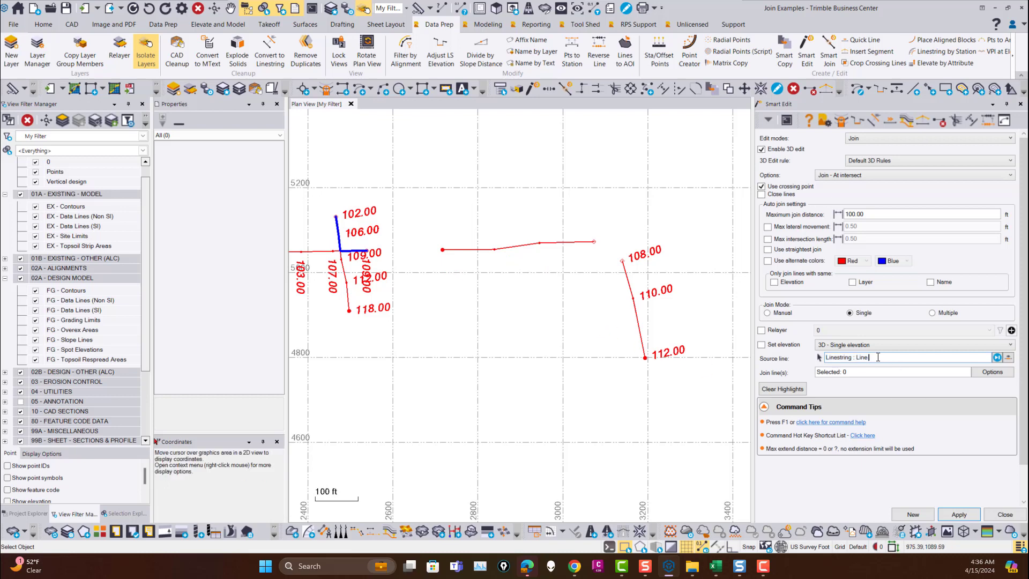
{"action": "left_click", "coordinate": [623, 273]}
{"action": "left_click", "coordinate": [569, 242]}
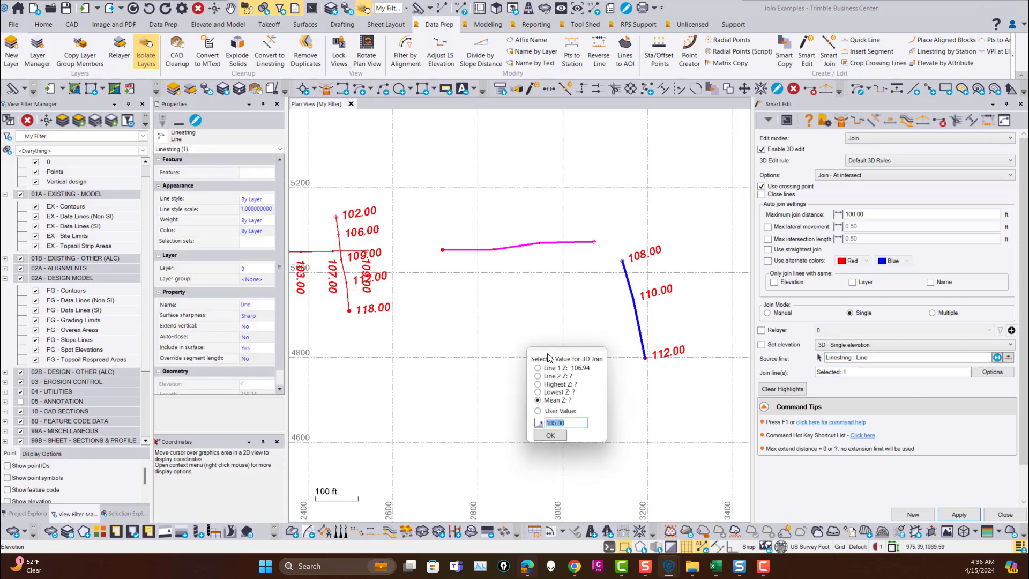
{"action": "left_click", "coordinate": [539, 368]}
{"action": "left_click", "coordinate": [551, 436]}
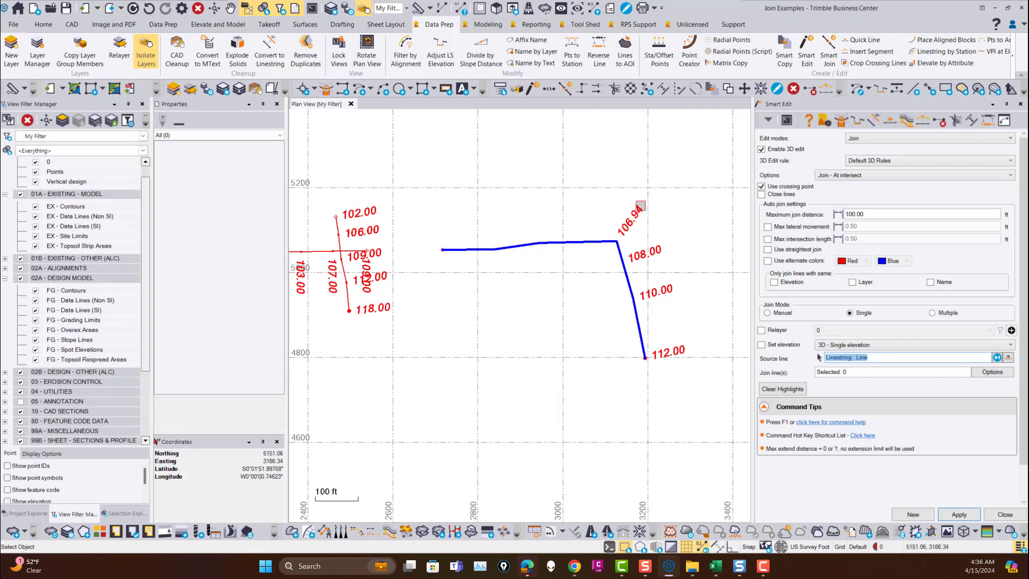
Open the properties of the joined line running from 106.94 to 112.00
{"action": "scroll", "coordinate": [608, 300], "scroll_direction": "up", "scroll_amount": 2}
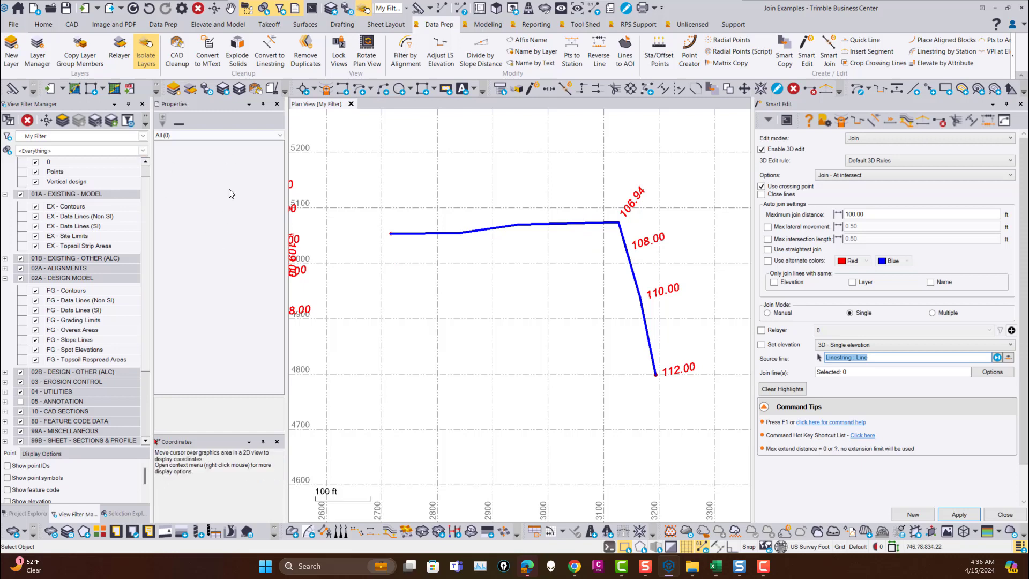
{"action": "right_click", "coordinate": [783, 347]}
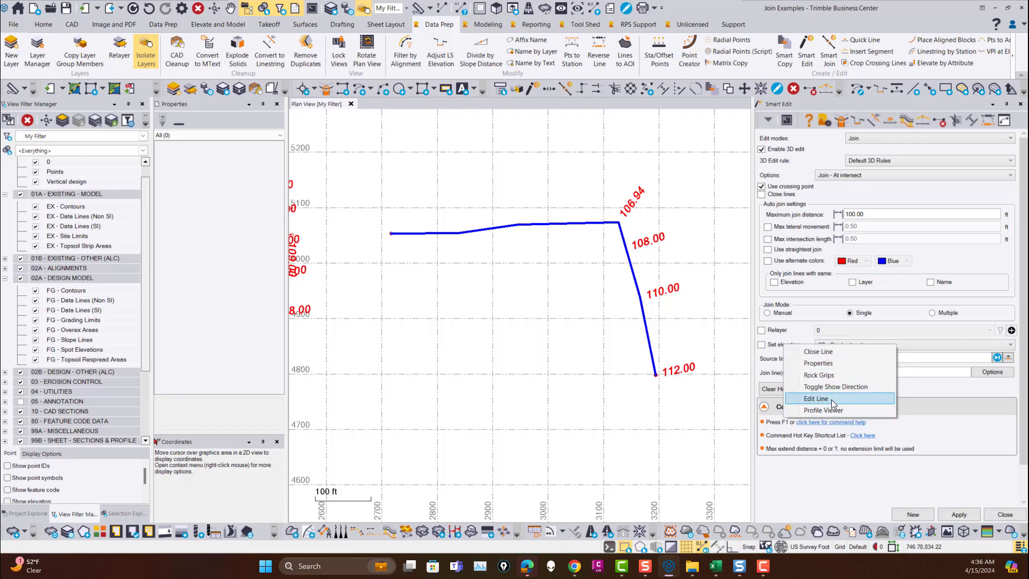
{"action": "left_click", "coordinate": [818, 363]}
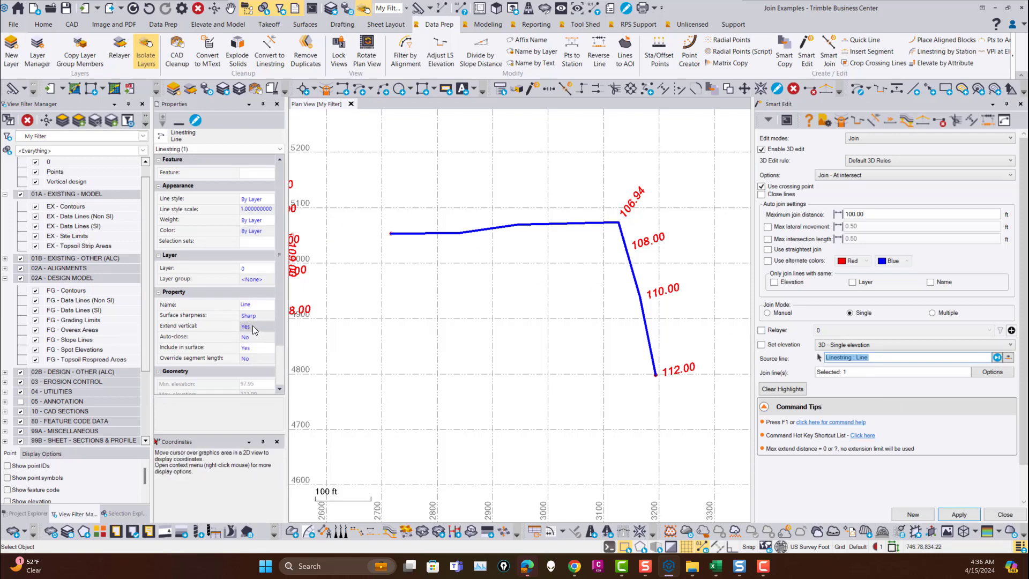
Open the joined line in a Profile Viewer and examine its elevations and slopes along the whole length
{"action": "right_click", "coordinate": [868, 364]}
{"action": "left_click", "coordinate": [918, 427]}
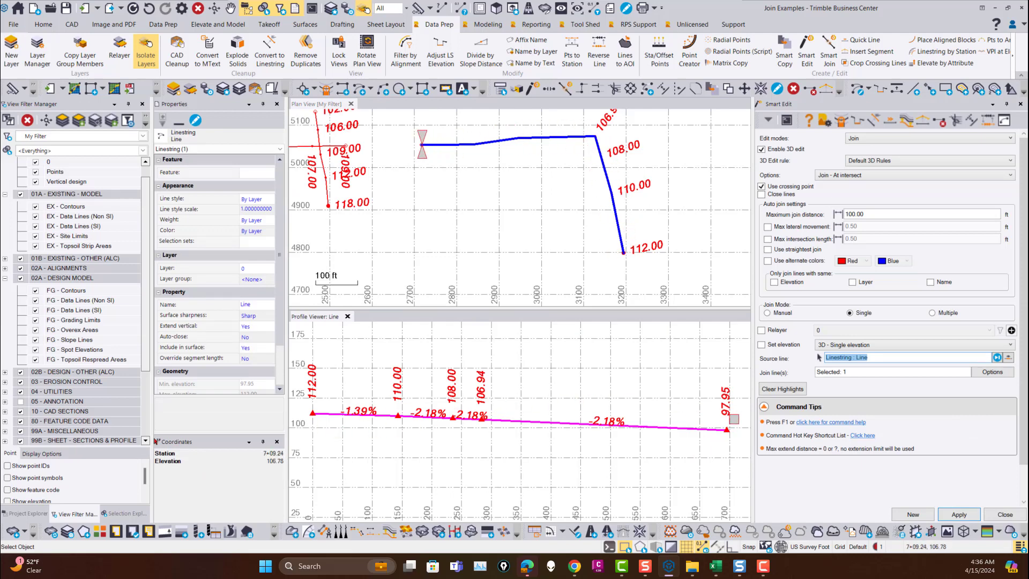
{"action": "scroll", "coordinate": [444, 417], "scroll_direction": "up", "scroll_amount": 1}
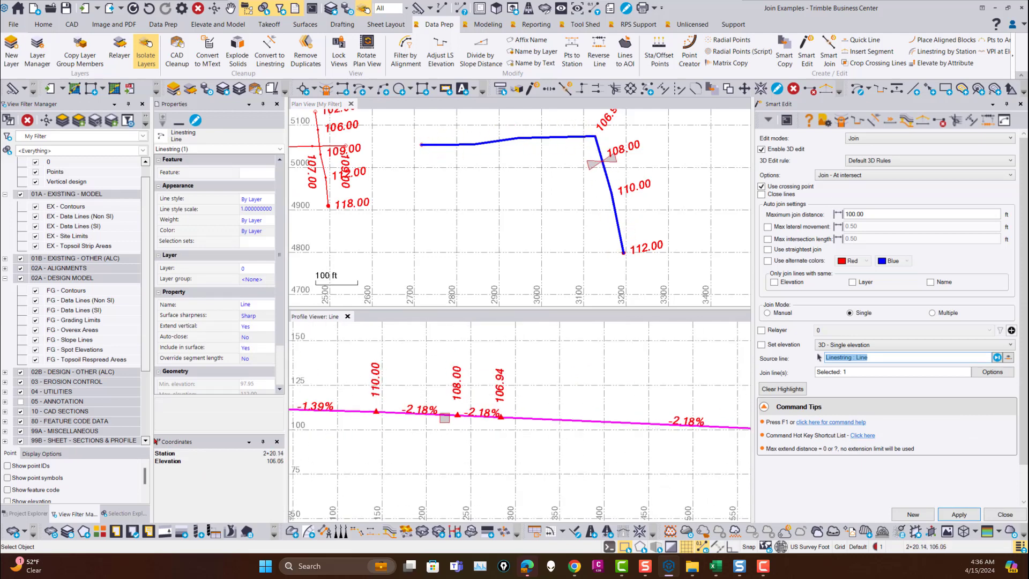
{"action": "scroll", "coordinate": [444, 418], "scroll_direction": "up", "scroll_amount": 1}
{"action": "scroll", "coordinate": [516, 417], "scroll_direction": "down", "scroll_amount": 1}
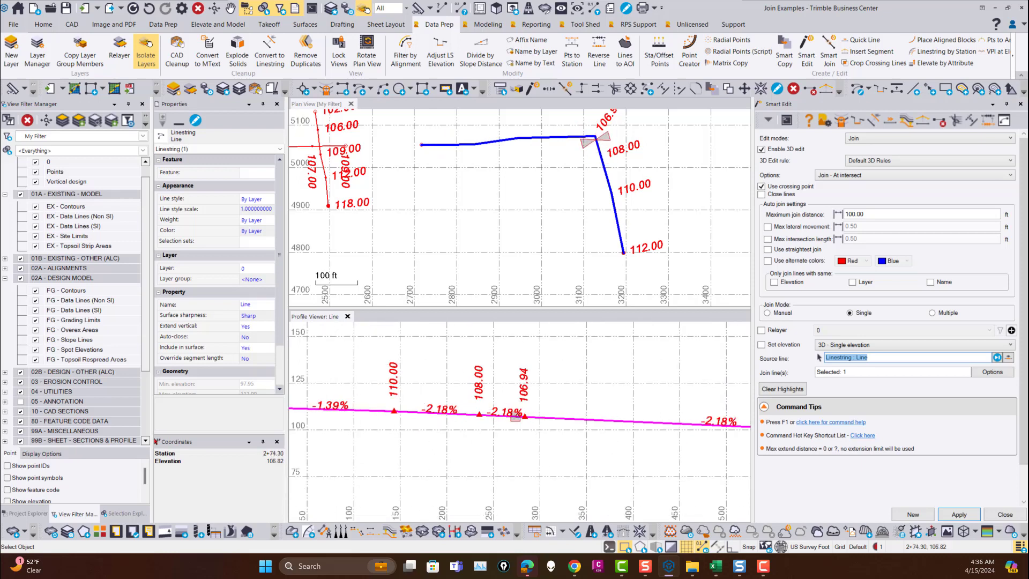
{"action": "scroll", "coordinate": [551, 427], "scroll_direction": "up", "scroll_amount": 1}
{"action": "scroll", "coordinate": [590, 426], "scroll_direction": "down", "scroll_amount": 1}
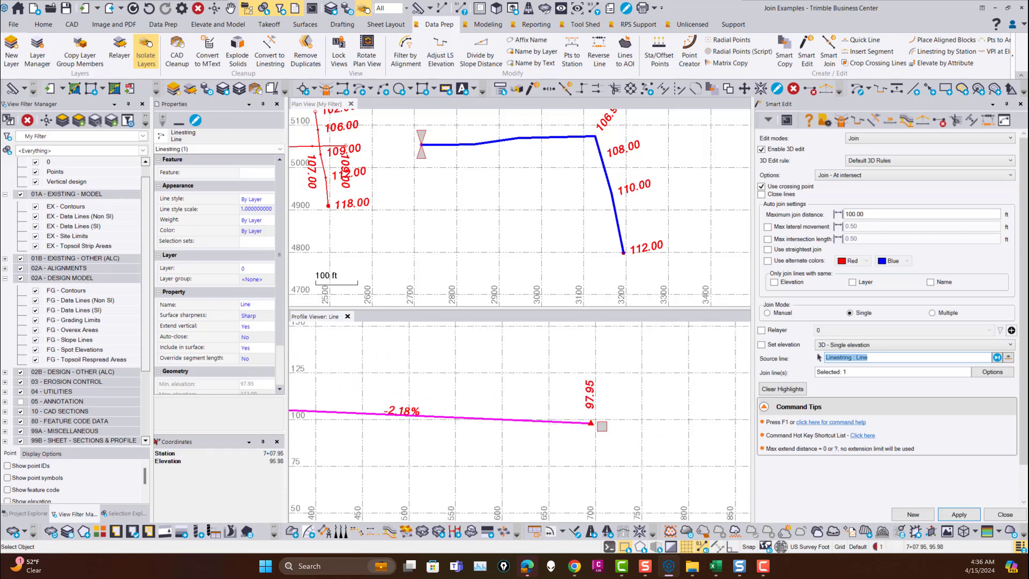
{"action": "scroll", "coordinate": [602, 426], "scroll_direction": "down", "scroll_amount": 3}
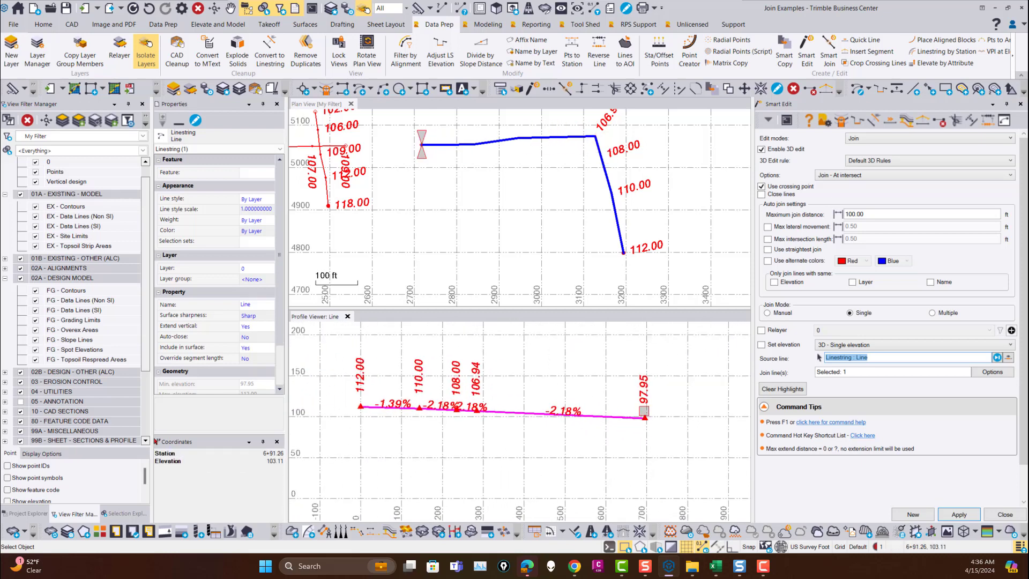
Use Rock Grips on the joined line to move its unlabelled west end vertex outward and the adjacent vertex slightly north
{"action": "right_click", "coordinate": [895, 358]}
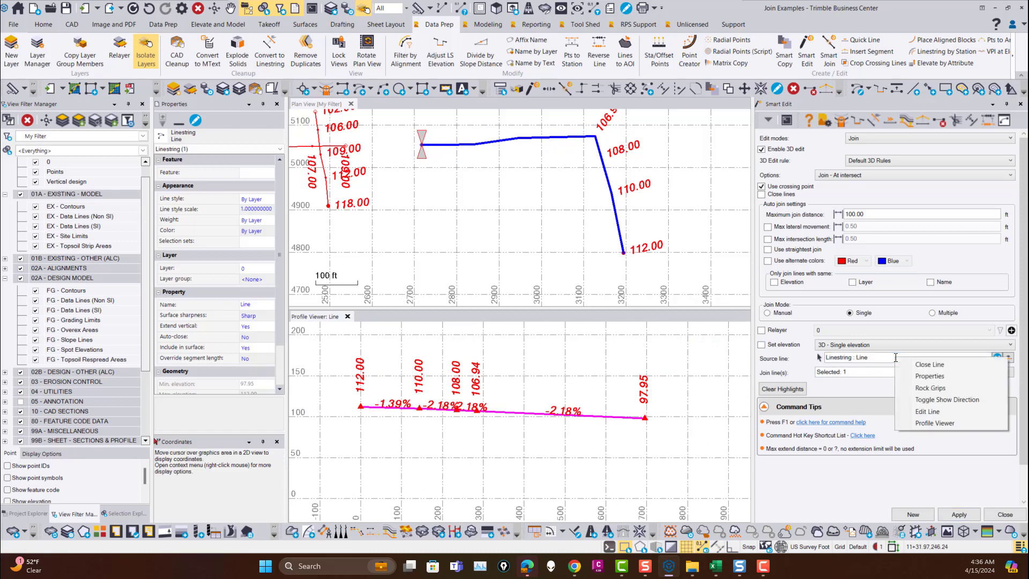
{"action": "left_click", "coordinate": [943, 388]}
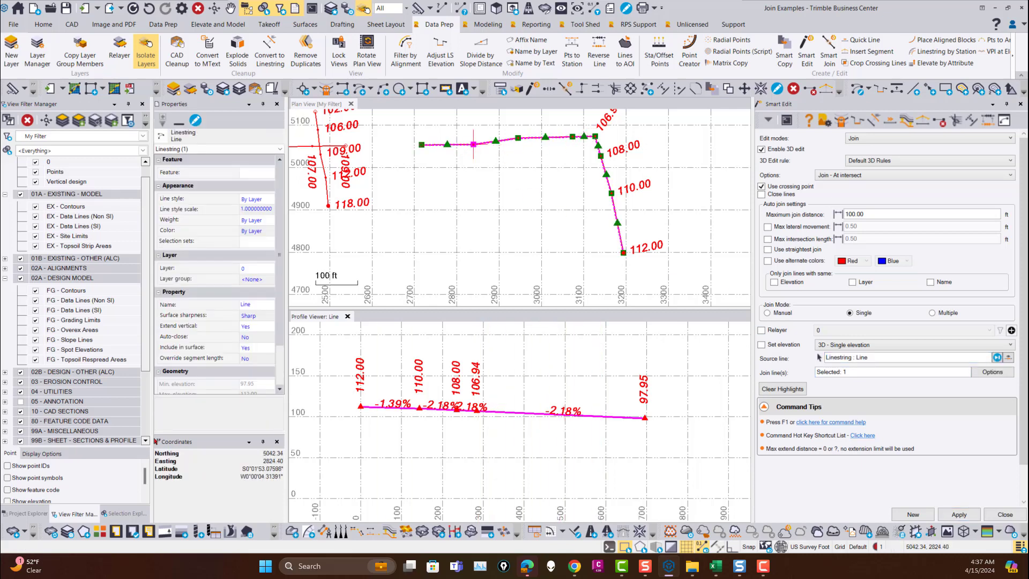
{"action": "left_click_drag", "start_coordinate": [473, 144], "coordinate": [399, 153]}
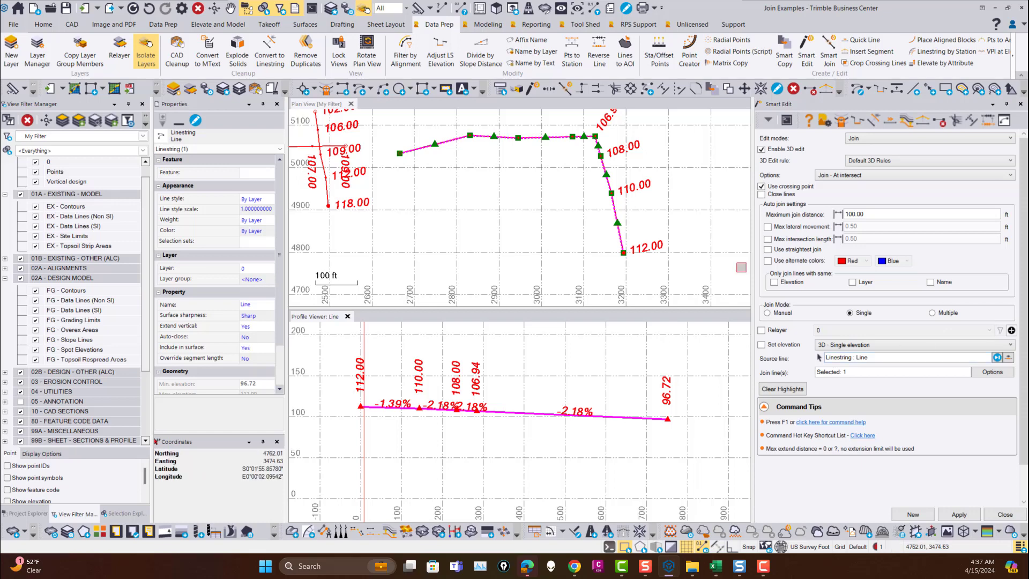
Show the direction of the joined line in the plan view and check its start and end markers
{"action": "left_click", "coordinate": [886, 357]}
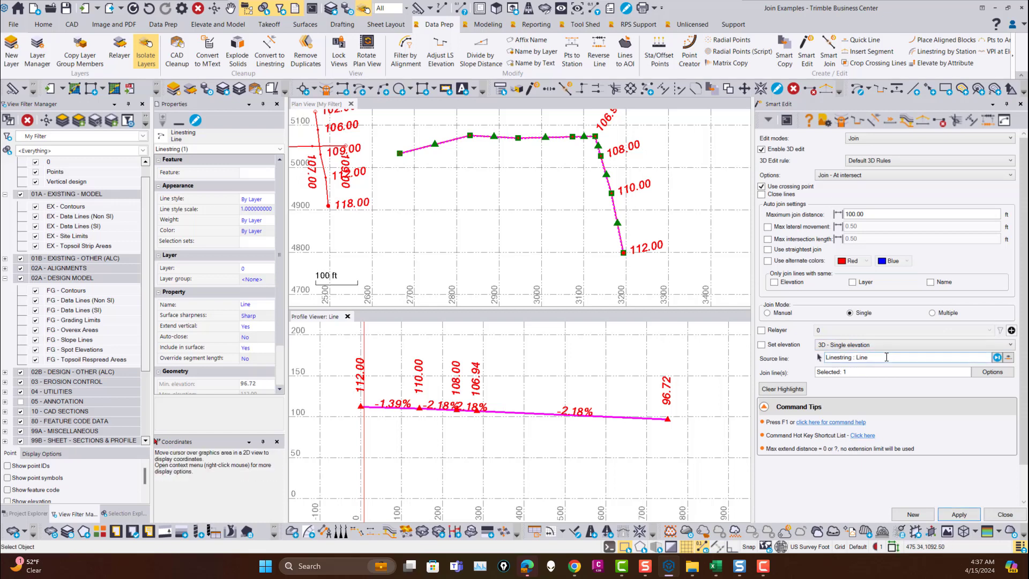
{"action": "right_click", "coordinate": [887, 357]}
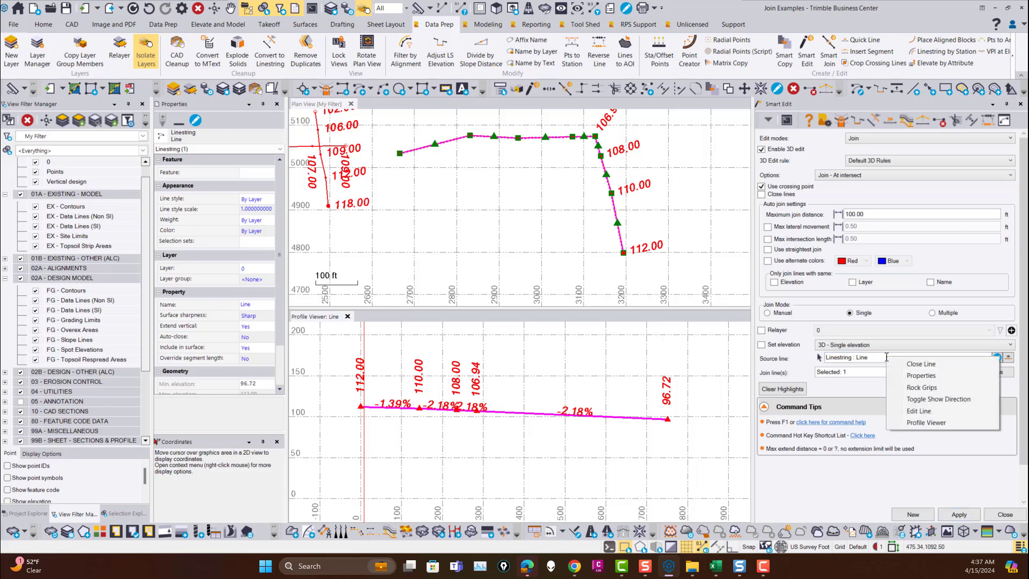
{"action": "left_click", "coordinate": [935, 399]}
{"action": "scroll", "coordinate": [598, 163], "scroll_direction": "up", "scroll_amount": 5}
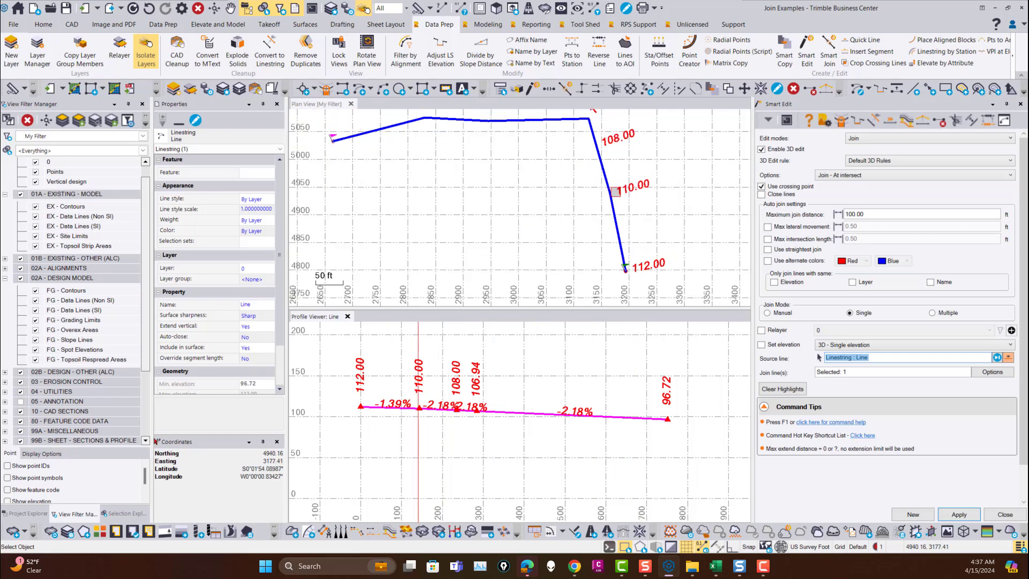
{"action": "scroll", "coordinate": [587, 109], "scroll_direction": "down", "scroll_amount": 5}
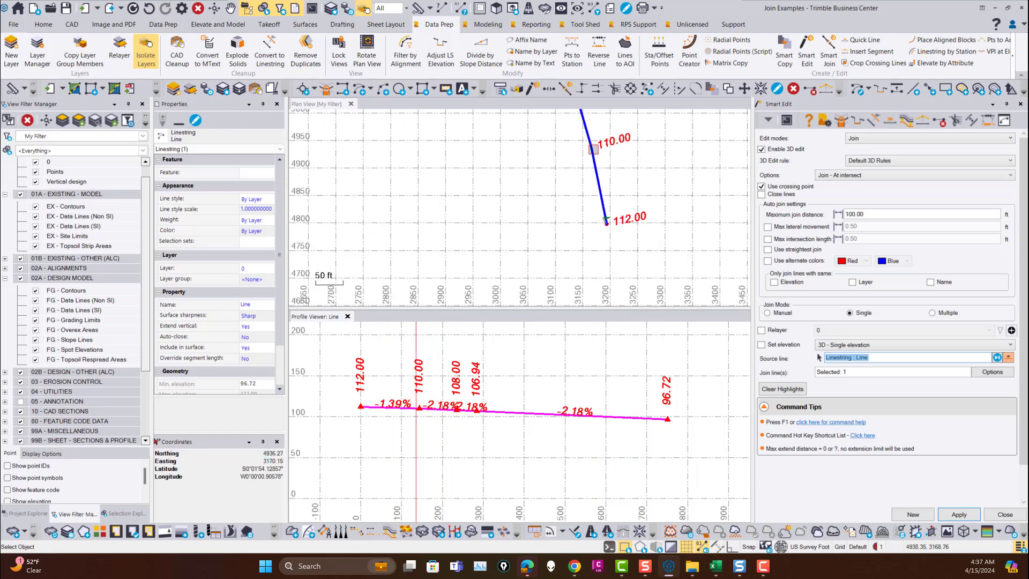
Try Close Line on the joined line, and undo the closure
{"action": "right_click", "coordinate": [885, 370]}
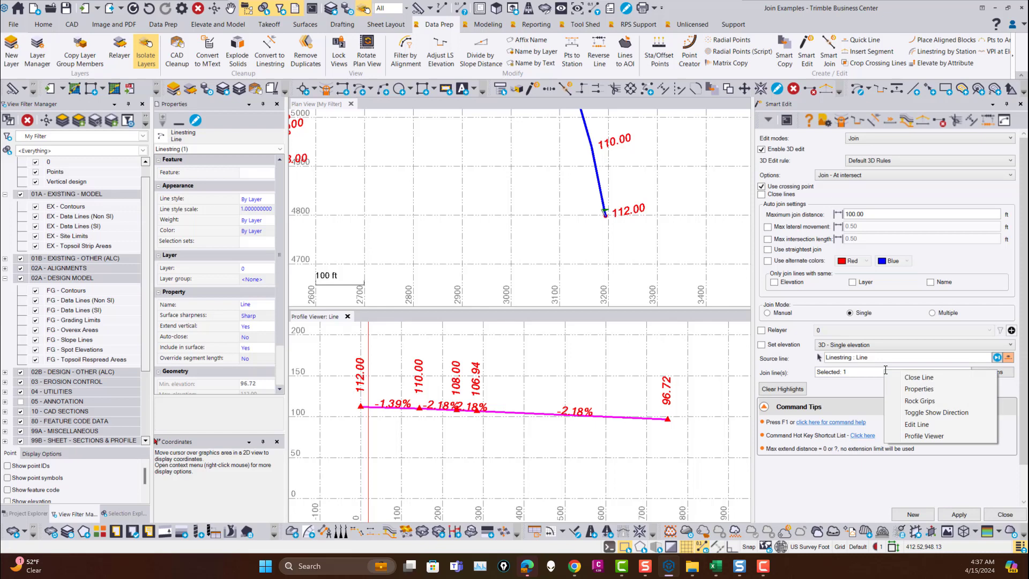
{"action": "left_click", "coordinate": [918, 377]}
{"action": "scroll", "coordinate": [570, 232], "scroll_direction": "down", "scroll_amount": 2}
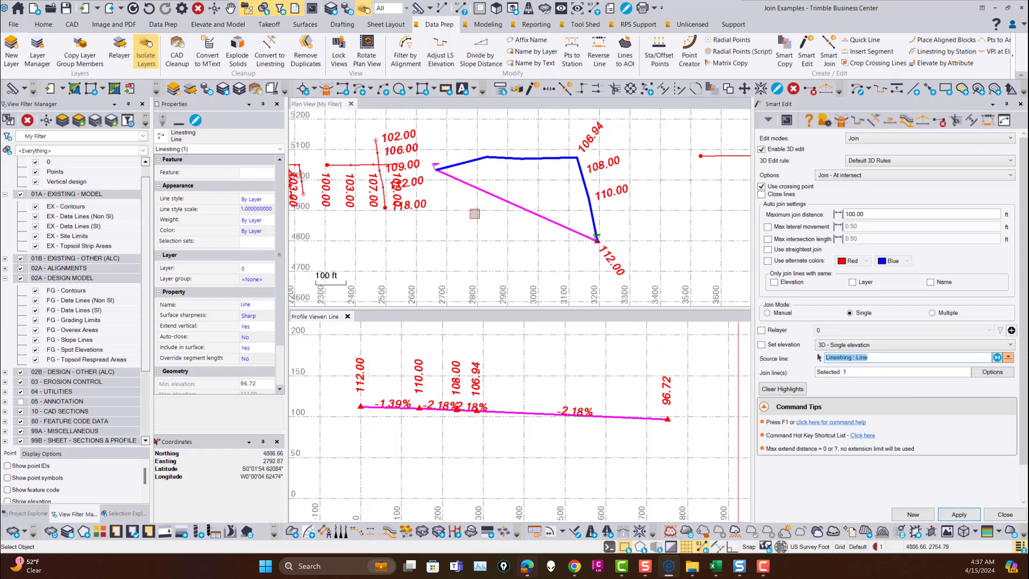
{"action": "left_click", "coordinate": [149, 10]}
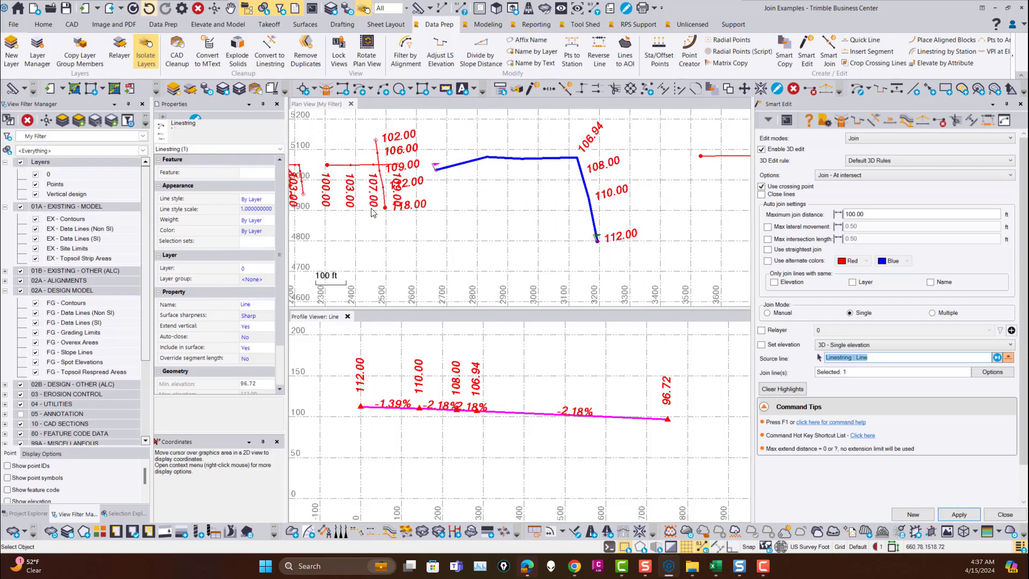
Open the joined line in Edit Linestring to view its start point, and return to Smart Edit without changes
{"action": "right_click", "coordinate": [795, 369]}
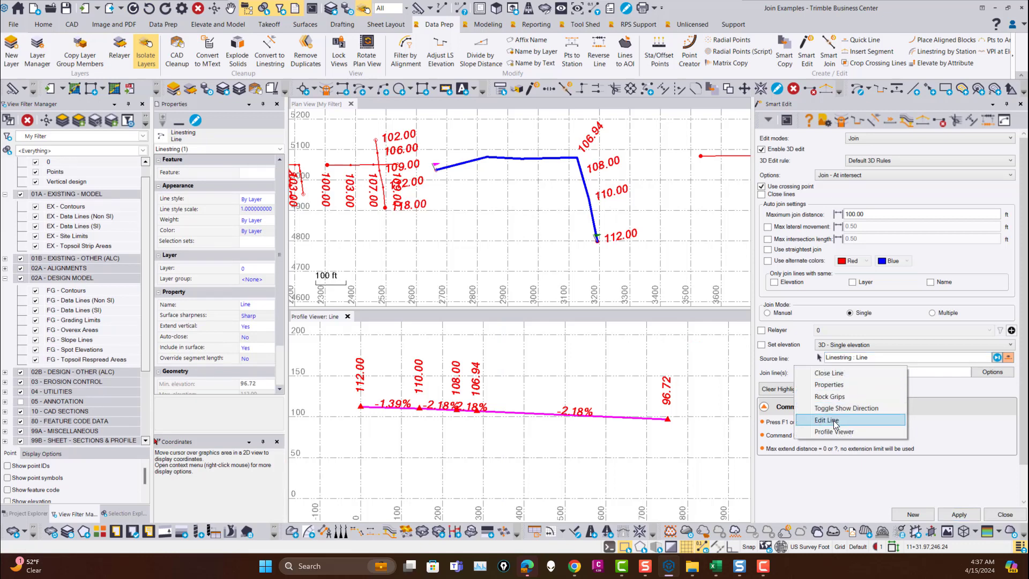
{"action": "left_click", "coordinate": [826, 420]}
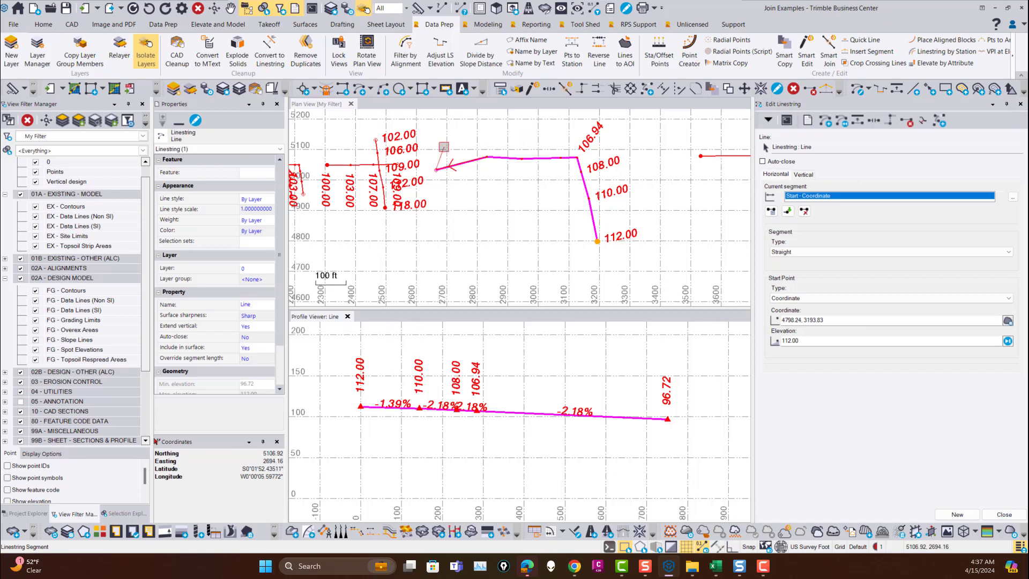
{"action": "left_click", "coordinate": [1005, 514]}
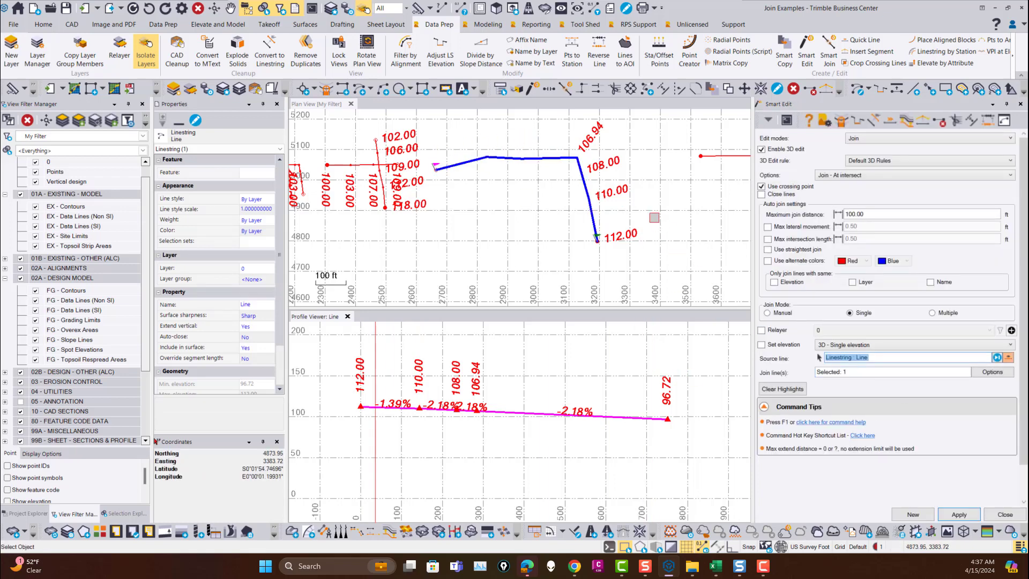
Join the 109.00–112.00 line, as the source line, to the separate 100.00–103.00 line at their intersection, using a User Value of ?
{"action": "scroll", "coordinate": [653, 226], "scroll_direction": "down", "scroll_amount": 2}
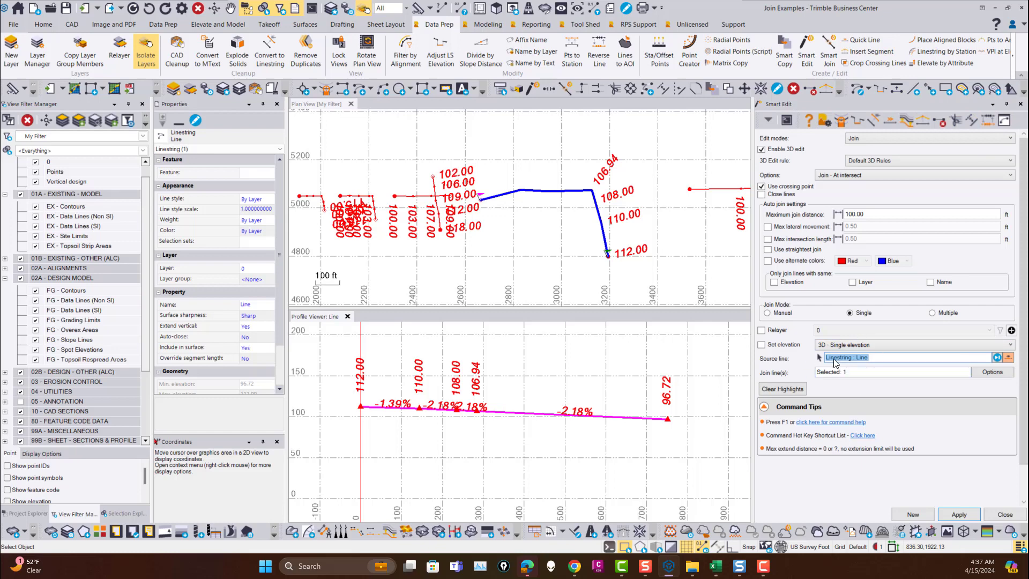
{"action": "scroll", "coordinate": [689, 249], "scroll_direction": "down", "scroll_amount": 1}
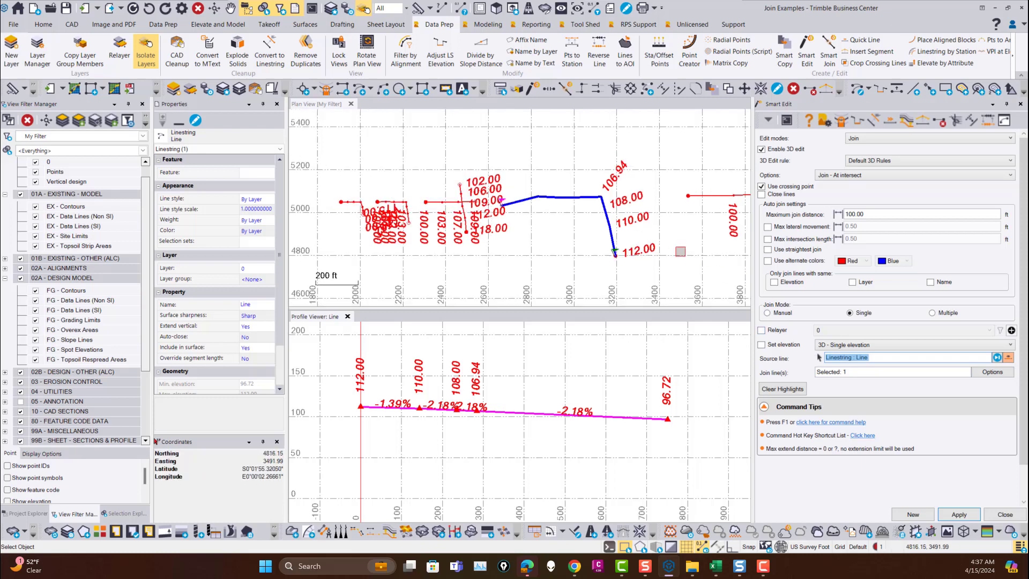
{"action": "middle_click_drag", "start_coordinate": [690, 249], "coordinate": [607, 262]}
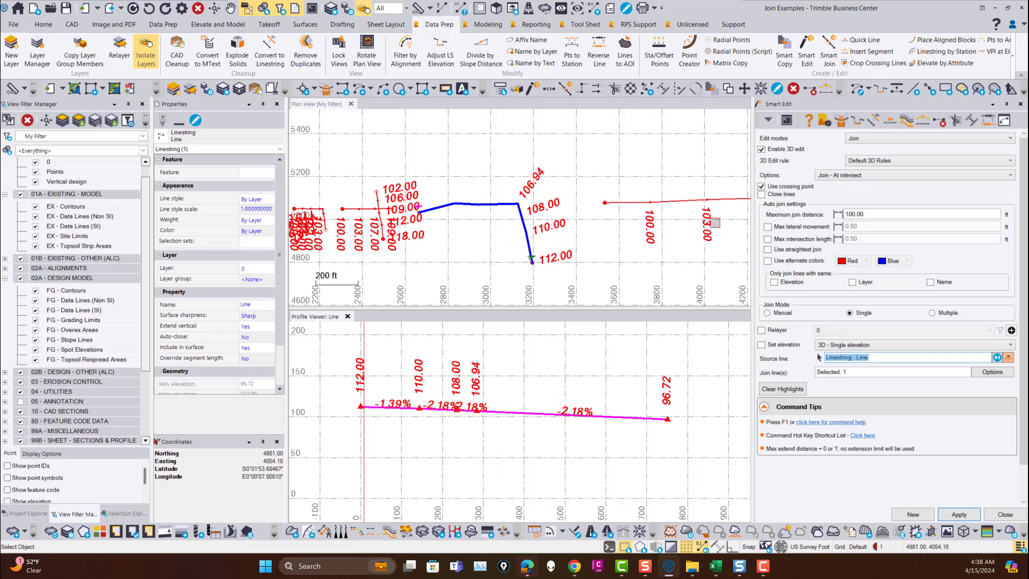
{"action": "scroll", "coordinate": [418, 209], "scroll_direction": "down", "scroll_amount": 1}
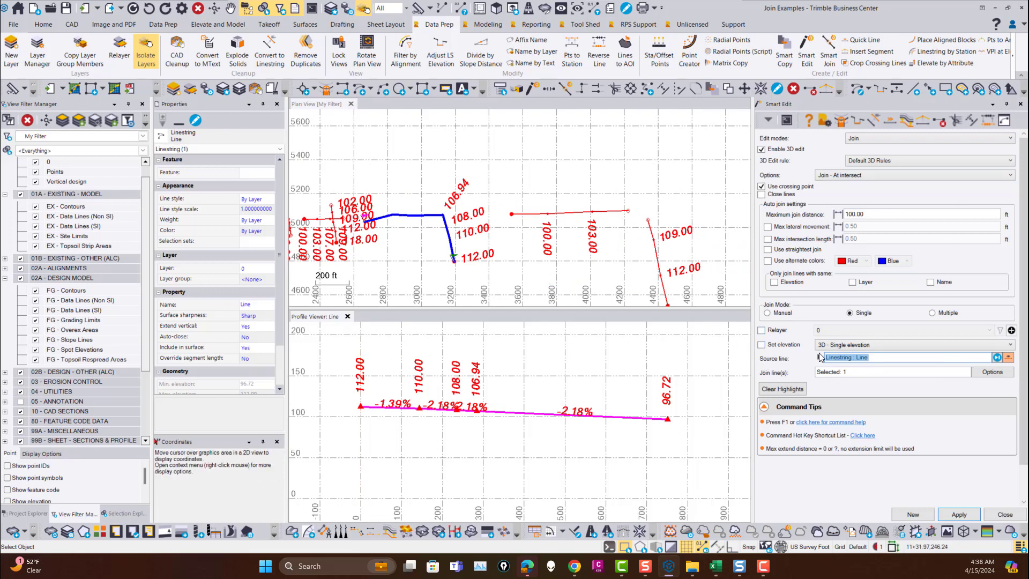
{"action": "scroll", "coordinate": [630, 233], "scroll_direction": "up", "scroll_amount": 1}
{"action": "middle_click_drag", "start_coordinate": [630, 233], "coordinate": [608, 197]}
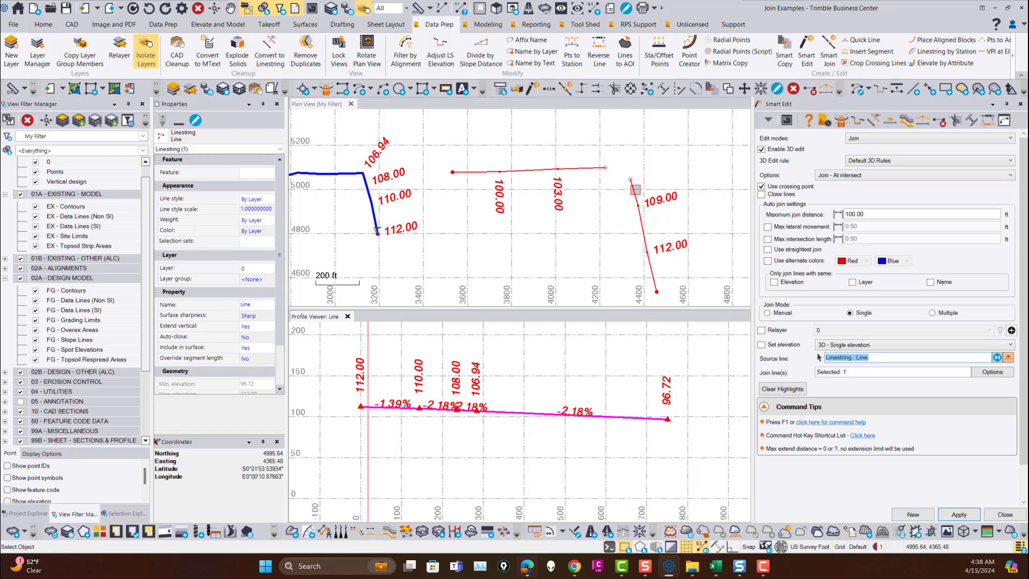
{"action": "left_click", "coordinate": [635, 189]}
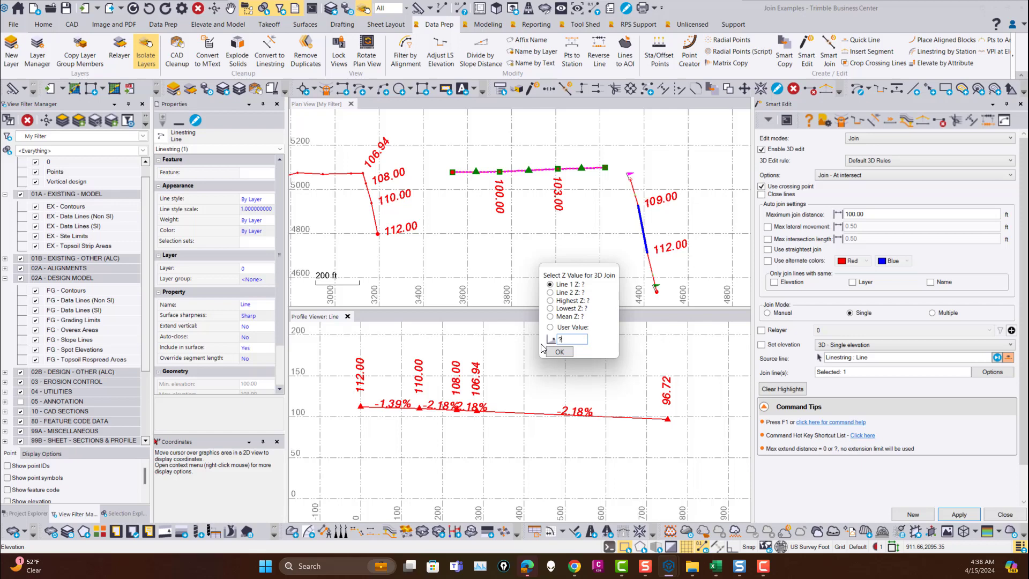
{"action": "left_click", "coordinate": [550, 327]}
{"action": "left_click", "coordinate": [559, 352]}
{"action": "scroll", "coordinate": [632, 161], "scroll_direction": "up", "scroll_amount": 1}
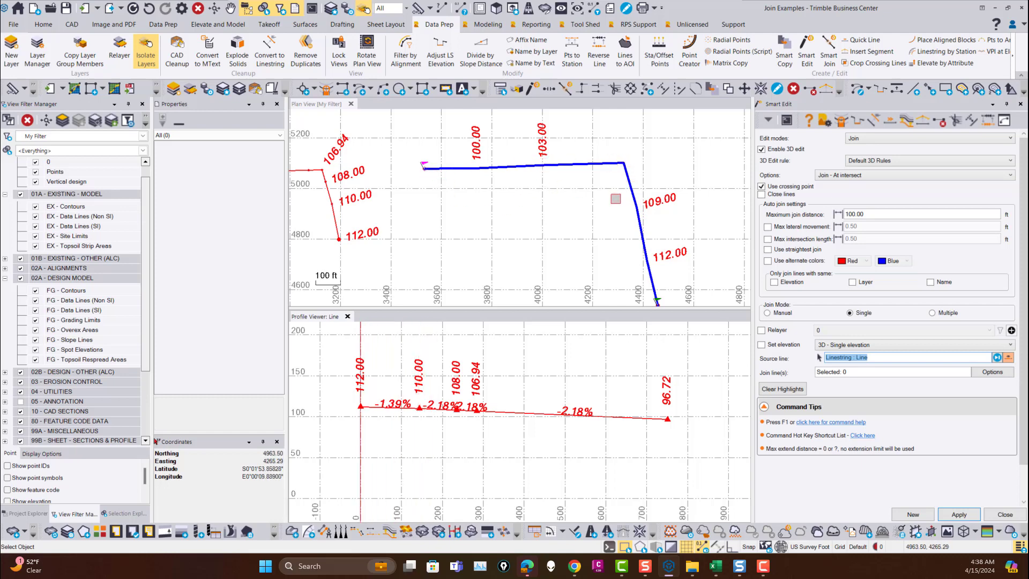
Open the newly joined 100.00–112.00 line in a Profile Viewer and examine its profile alongside the plan view
{"action": "right_click", "coordinate": [934, 385]}
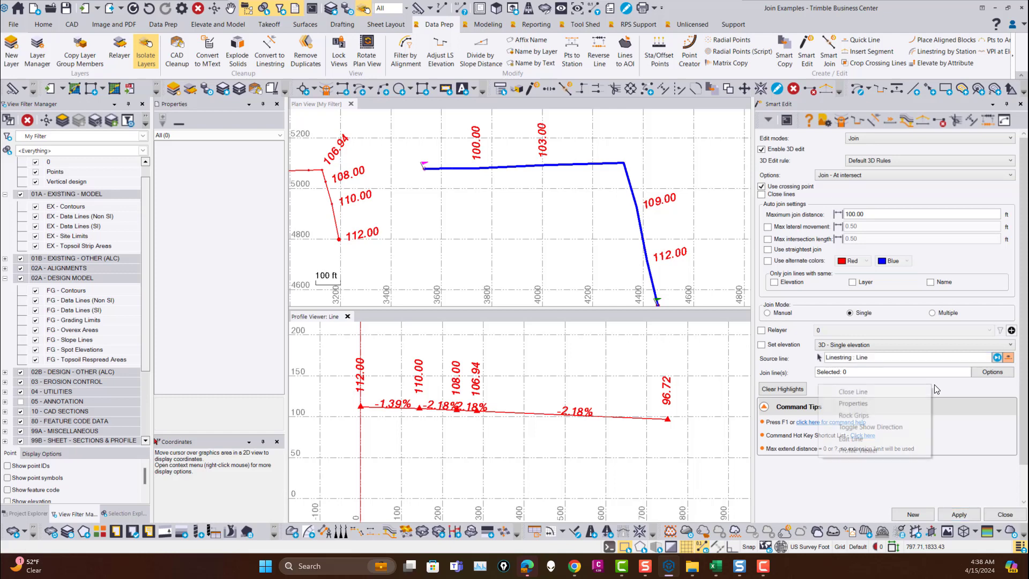
{"action": "left_click", "coordinate": [859, 451]}
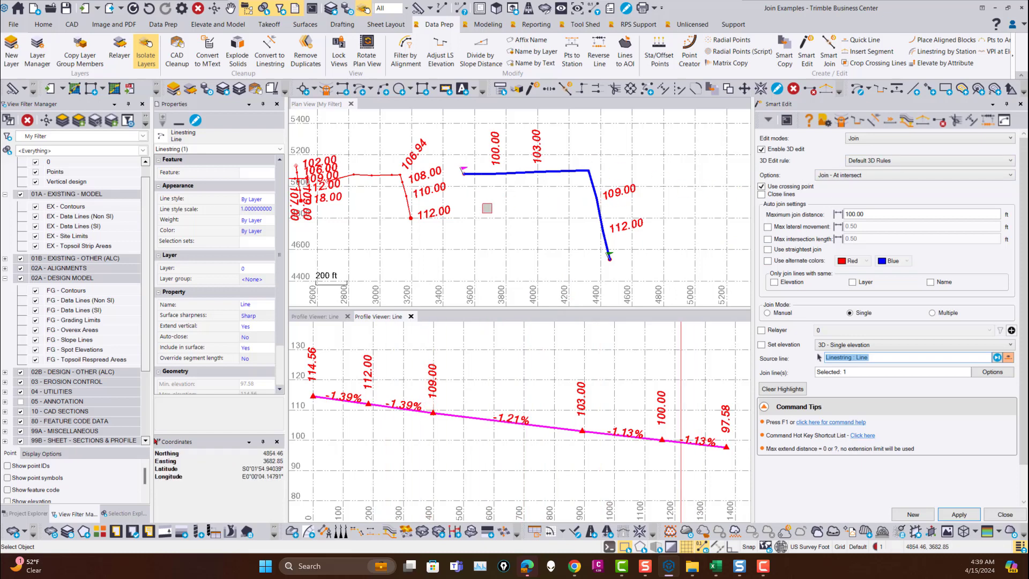
{"action": "scroll", "coordinate": [523, 214], "scroll_direction": "down", "scroll_amount": 1}
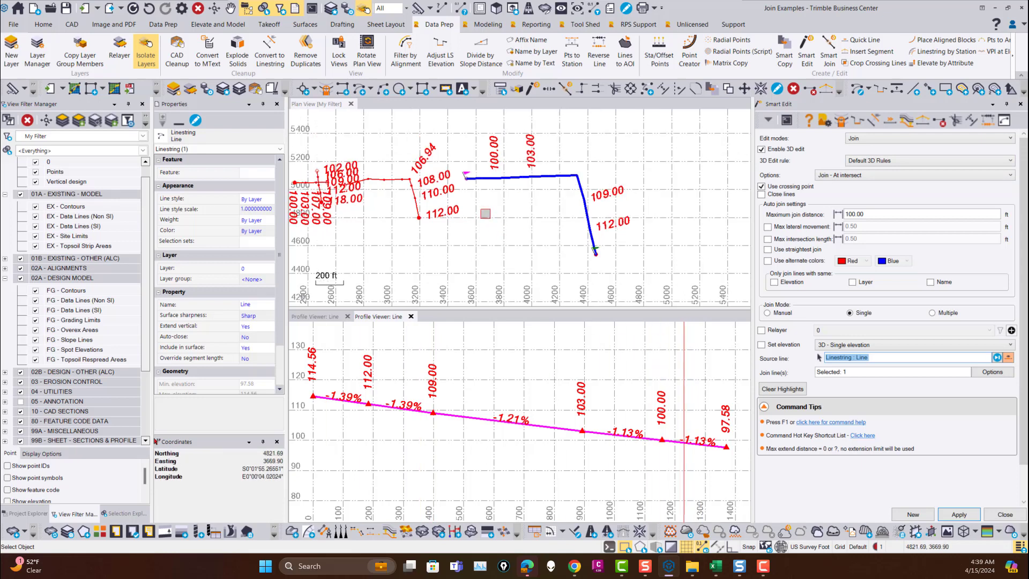
{"action": "middle_click_drag", "start_coordinate": [523, 214], "coordinate": [587, 209]}
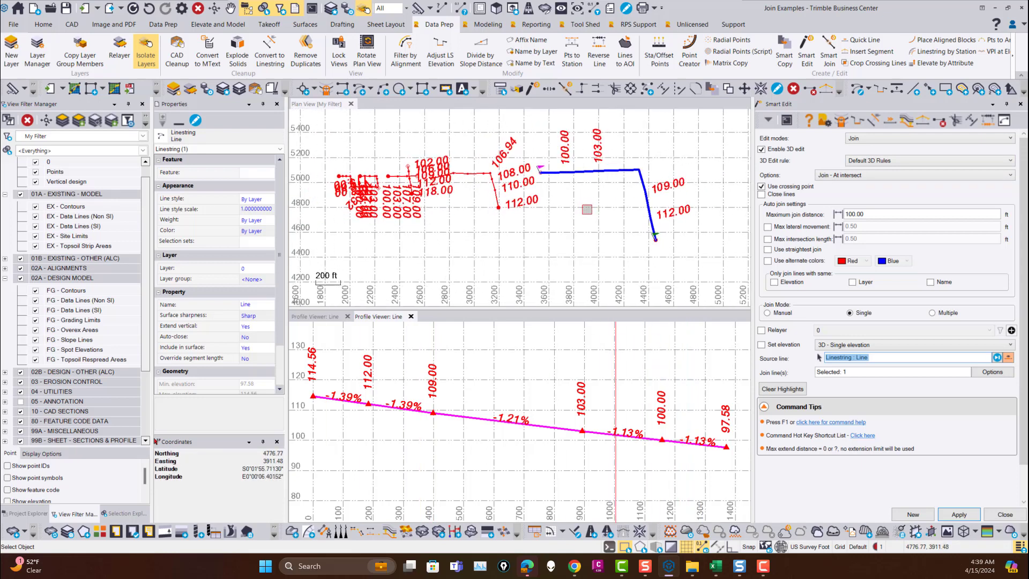